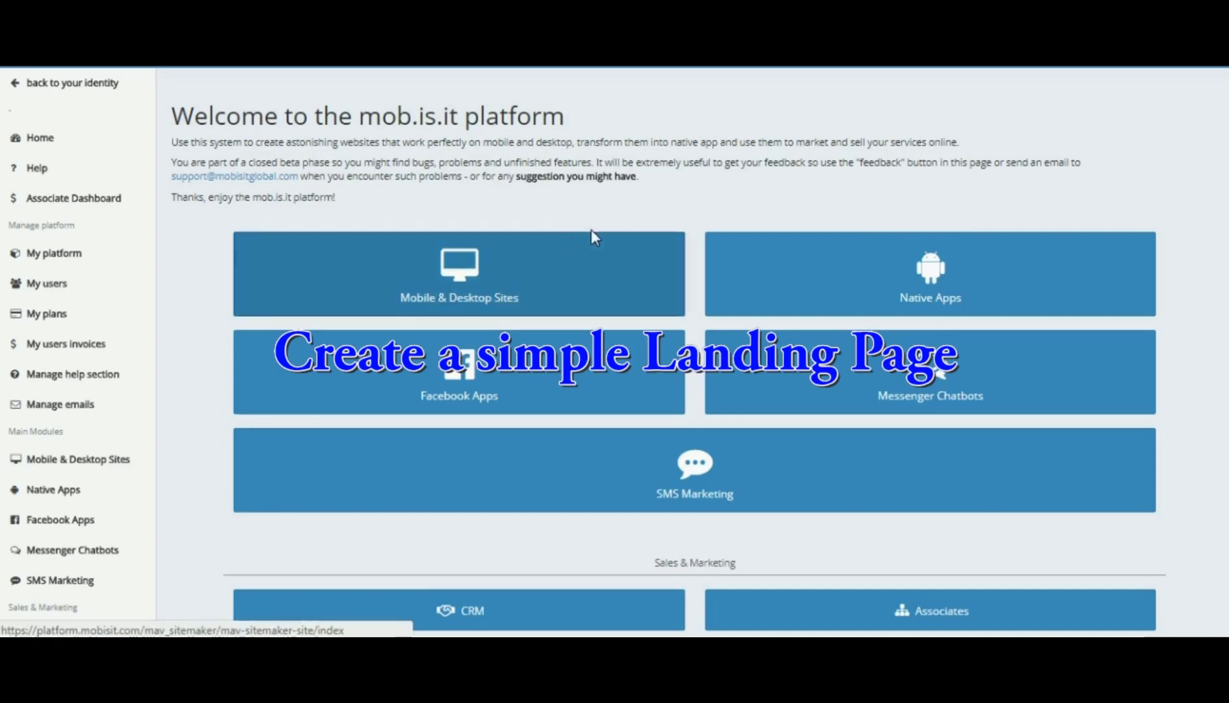
- Open the Mobile & Desktop Sites module from the welcome page
{"action": "left_click", "coordinate": [465, 281]}
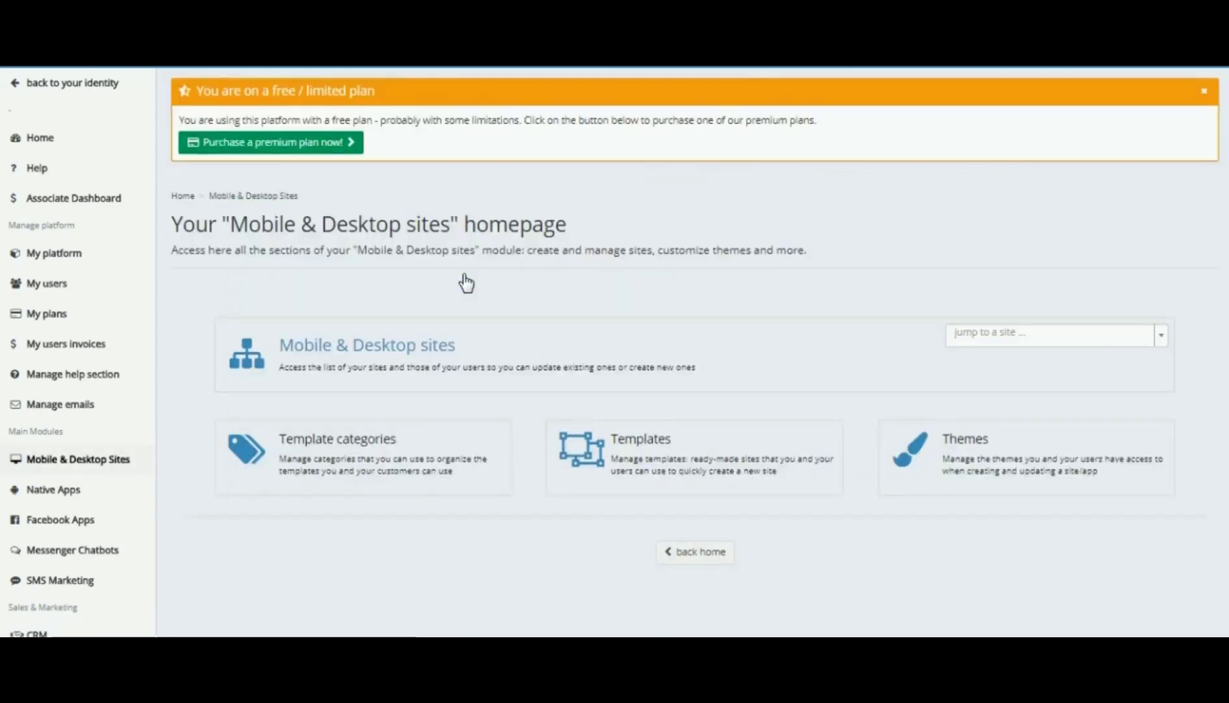
- Create a new blank site (#1353) and open it directly in the site editor, skipping templates
{"action": "left_click", "coordinate": [423, 350]}
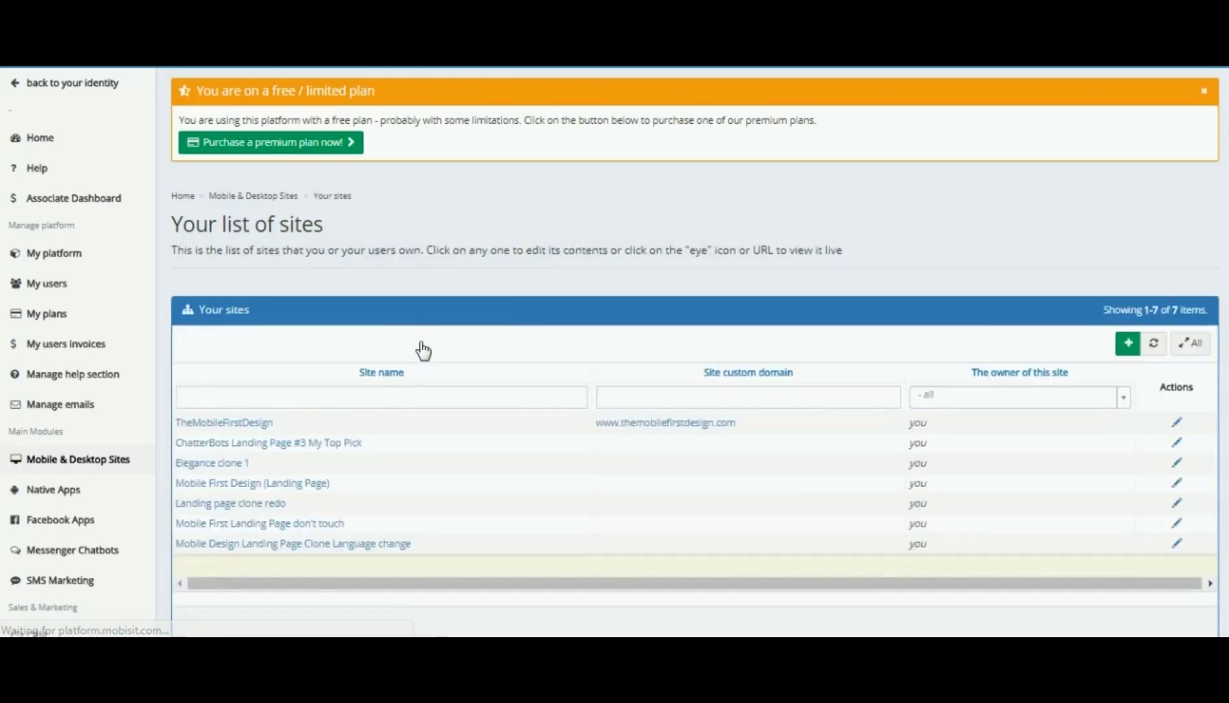
{"action": "scroll", "coordinate": [520, 395], "scroll_direction": "down", "scroll_amount": 3}
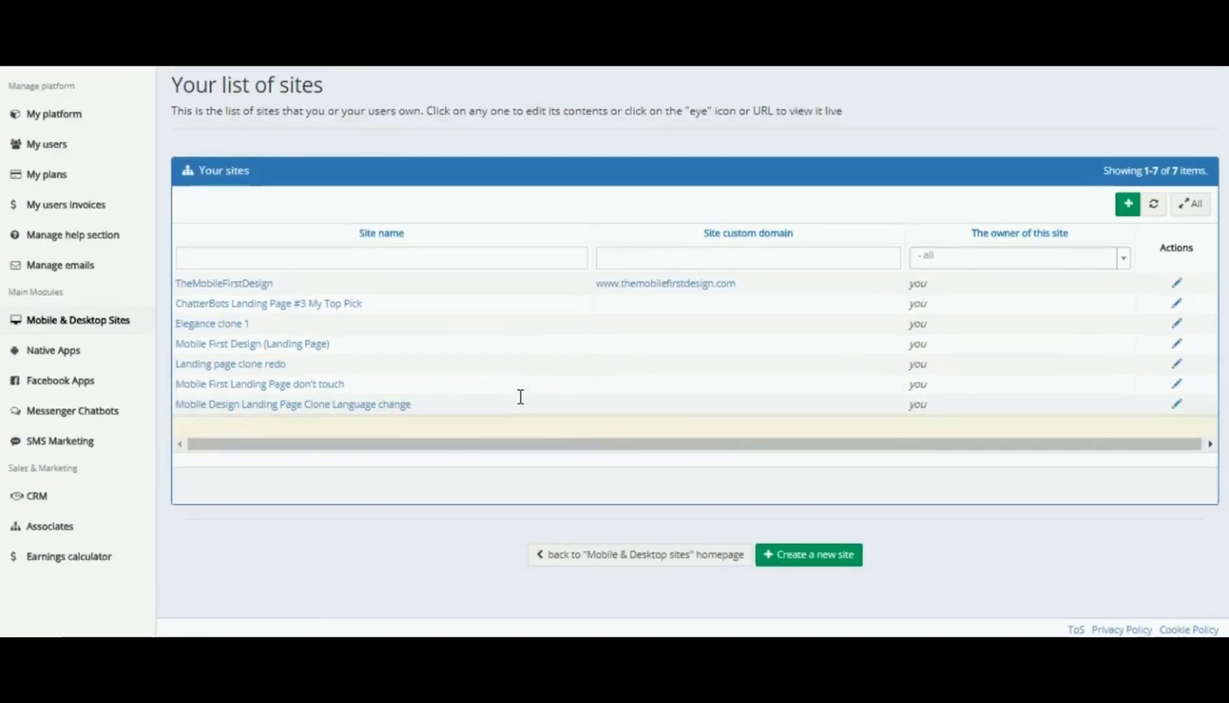
{"action": "left_click", "coordinate": [816, 557]}
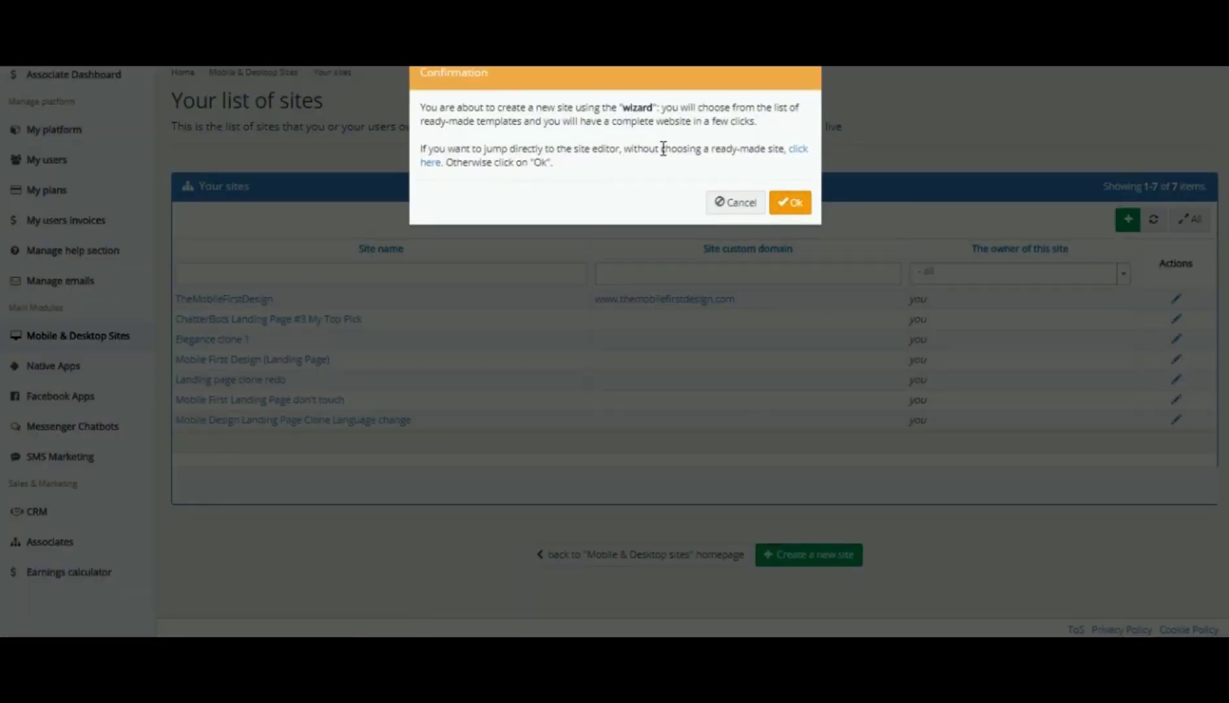
{"action": "left_click", "coordinate": [801, 151]}
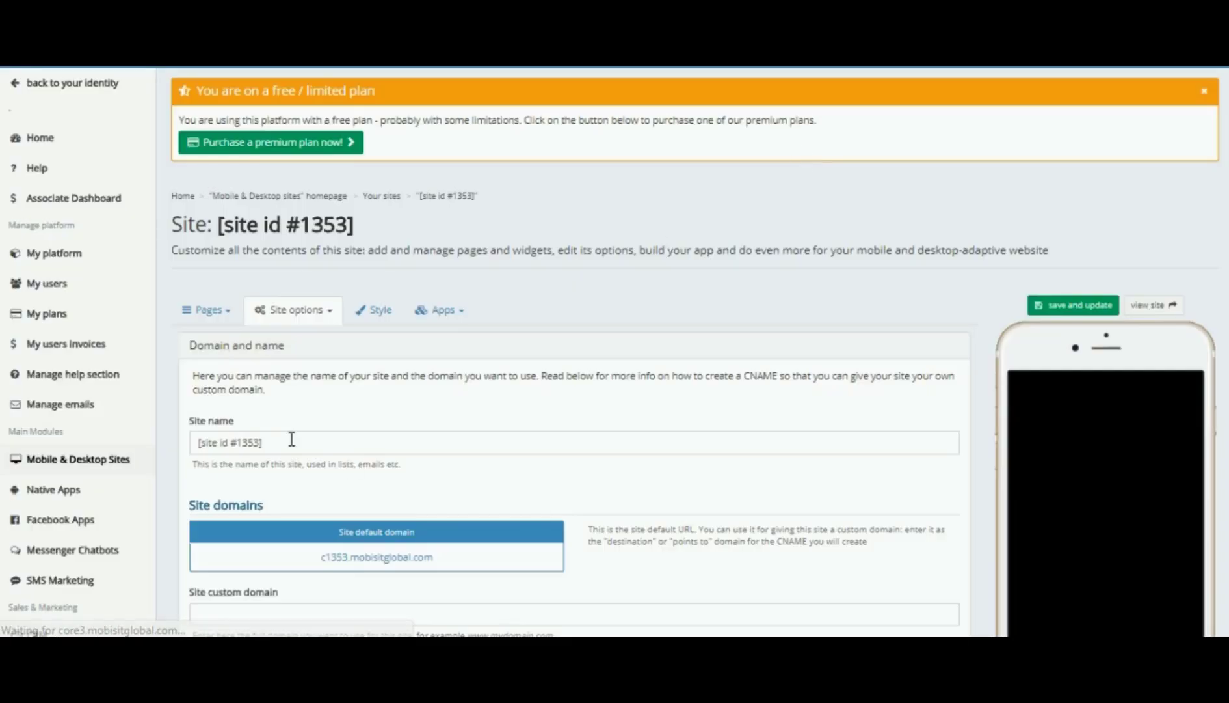
- Replace the placeholder site name with 'Demo Landing Page' and save and update the site
{"action": "left_click", "coordinate": [282, 442]}
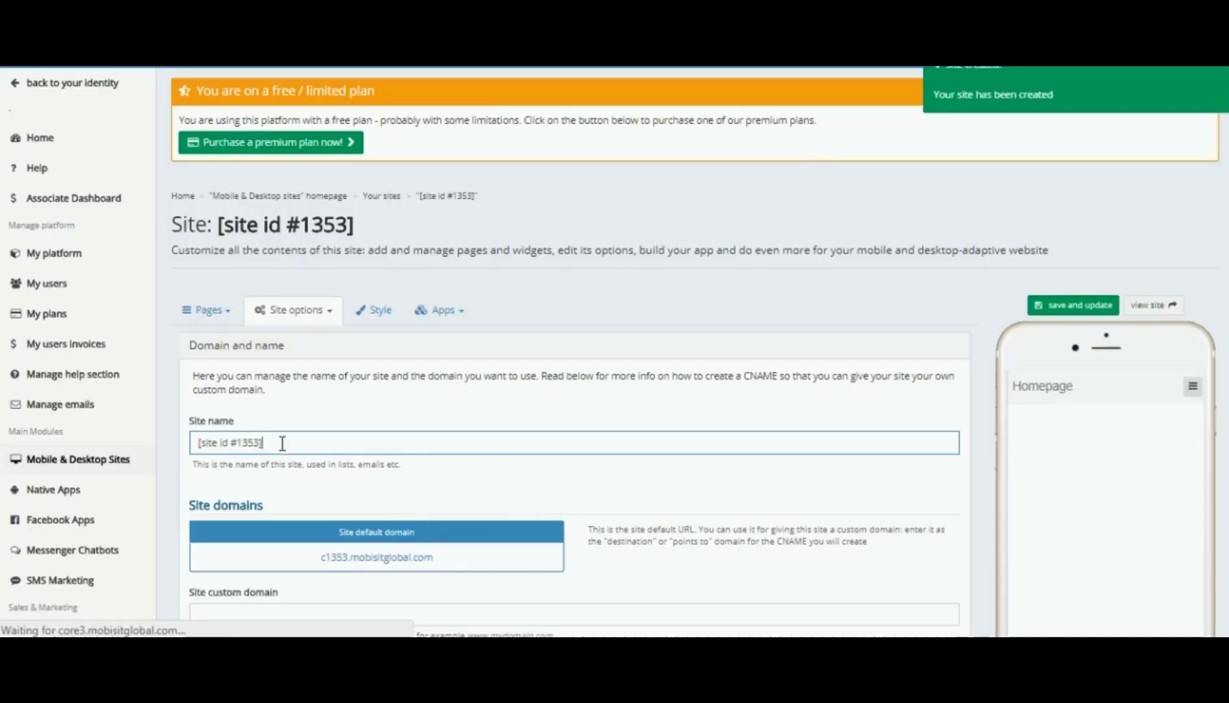
{"action": "key", "text": "BackSpace"}
{"action": "key", "text": "BackSpace"}
{"action": "key", "text": "BackSpace"}
{"action": "key", "text": "BackSpace"}
{"action": "key", "text": "BackSpace"}
{"action": "key", "text": "BackSpace"}
{"action": "key", "text": "BackSpace"}
{"action": "key", "text": "BackSpace"}
{"action": "key", "text": "BackSpace"}
{"action": "key", "text": "BackSpace"}
{"action": "key", "text": "BackSpace"}
{"action": "key", "text": "BackSpace"}
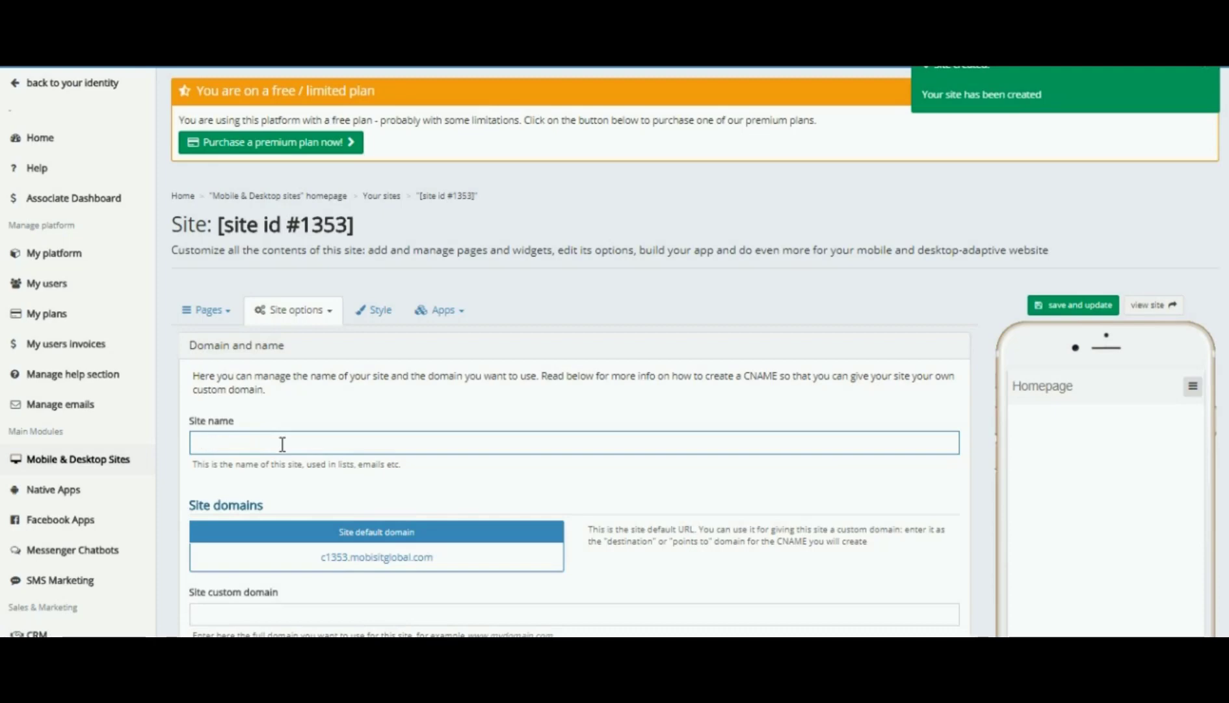
{"action": "type", "text": "Demo Landing Page"}
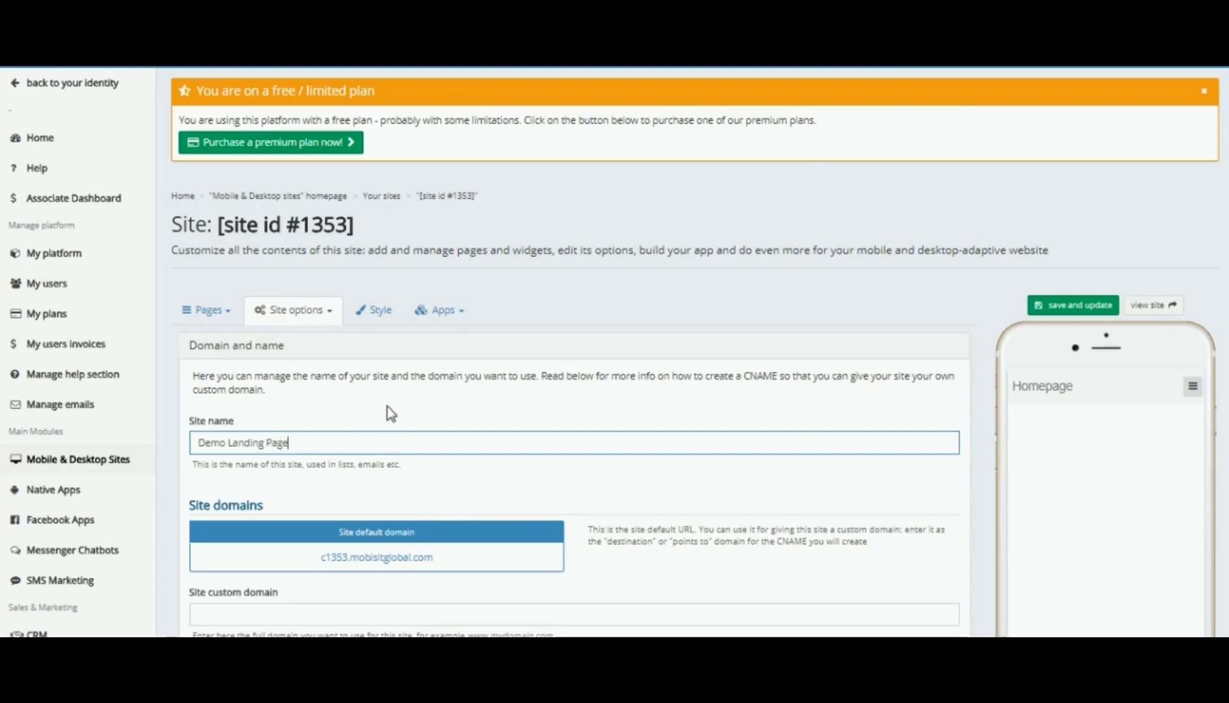
{"action": "scroll", "coordinate": [746, 423], "scroll_direction": "down", "scroll_amount": 4}
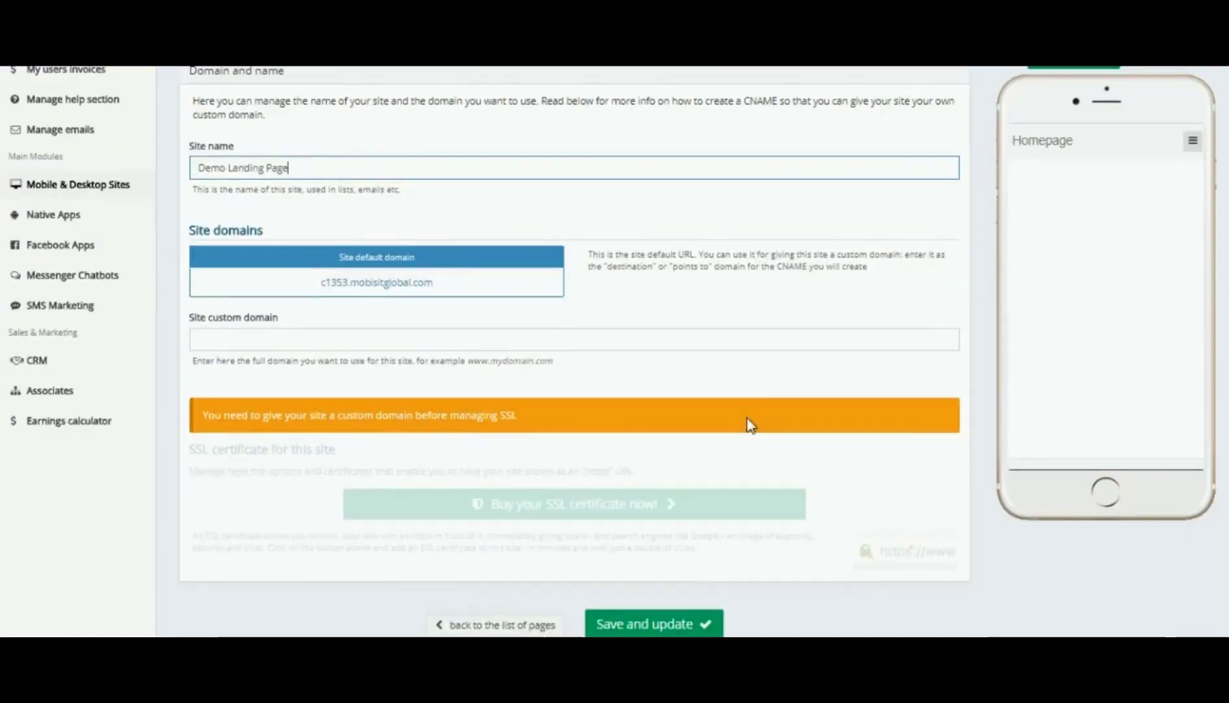
{"action": "scroll", "coordinate": [748, 429], "scroll_direction": "down", "scroll_amount": 2}
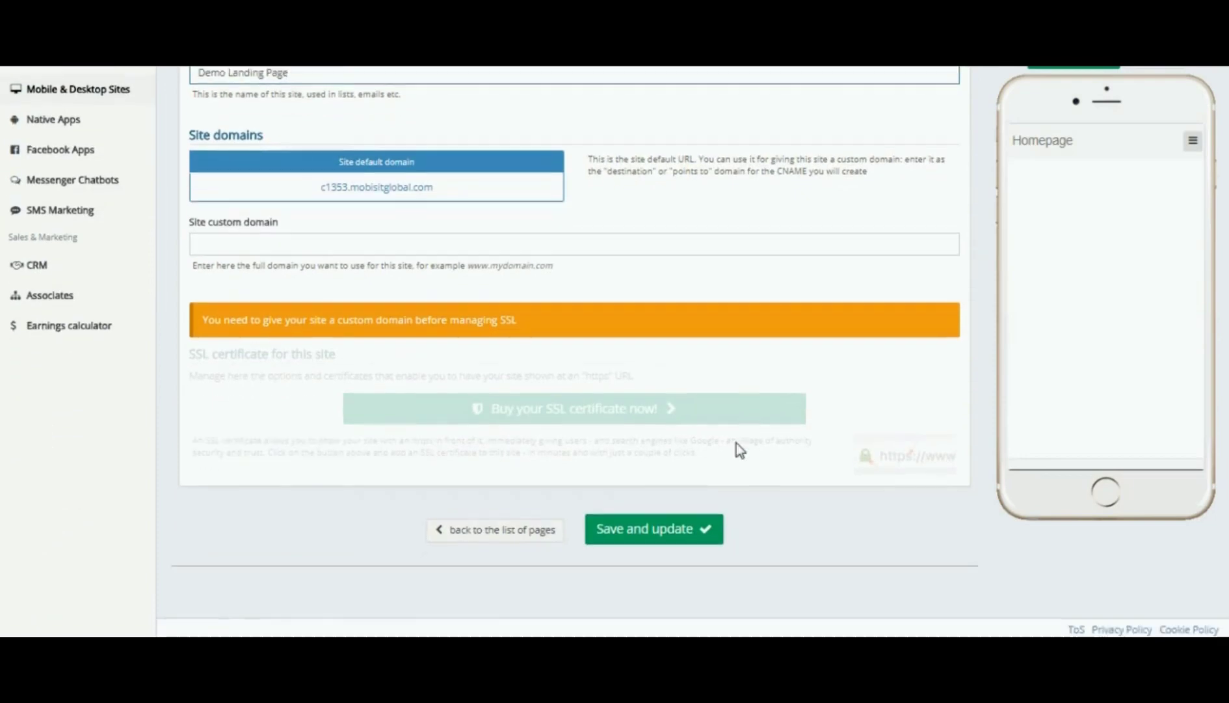
{"action": "left_click", "coordinate": [660, 529]}
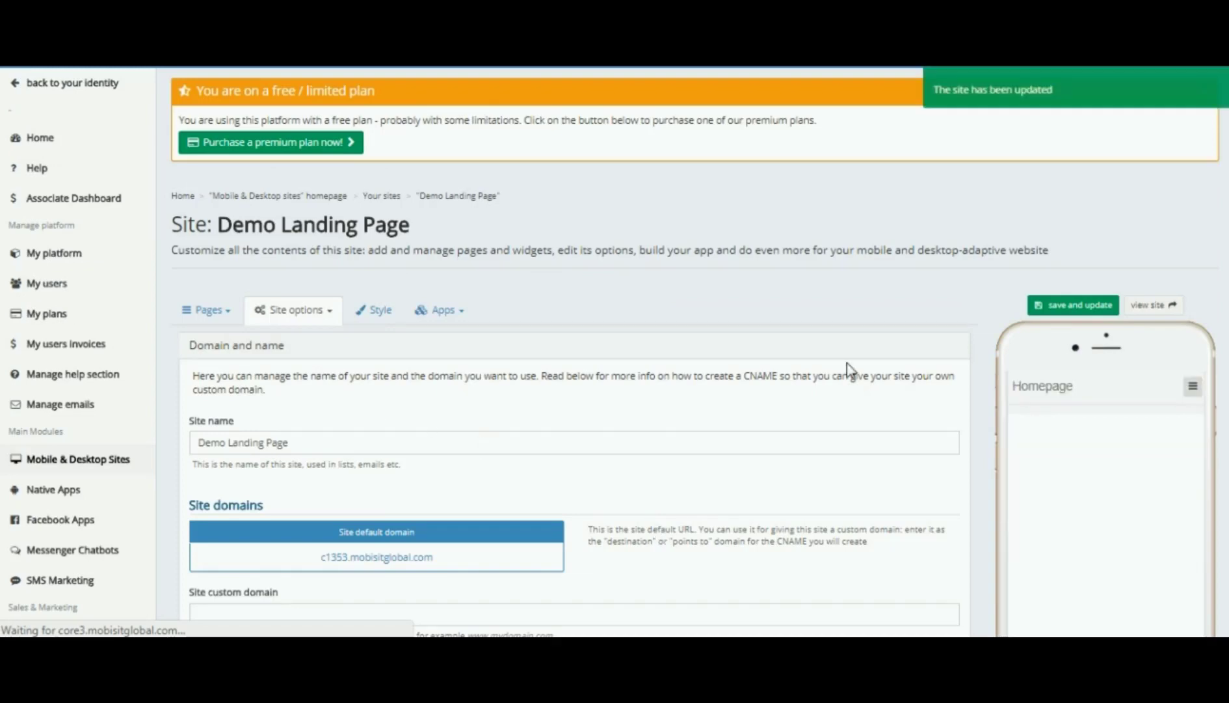
{"action": "scroll", "coordinate": [625, 381], "scroll_direction": "down", "scroll_amount": 1}
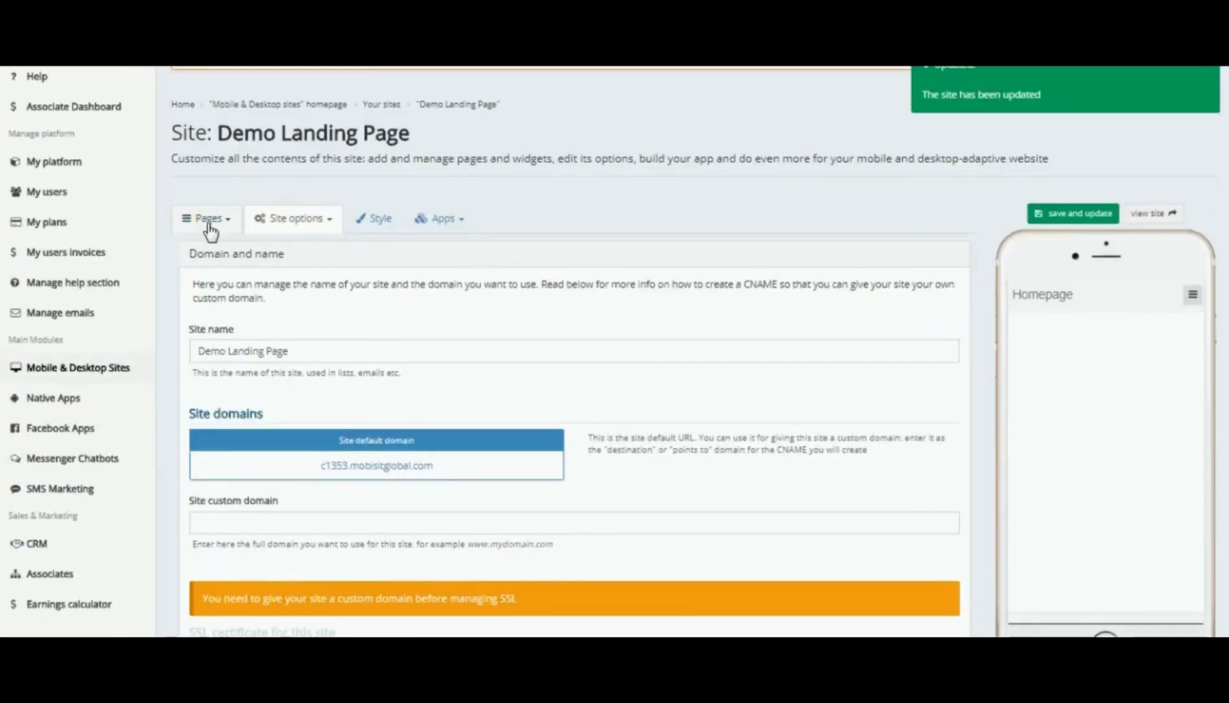
- On the Home page under Pages, add a Header widget from the widget choices
{"action": "left_click", "coordinate": [208, 223]}
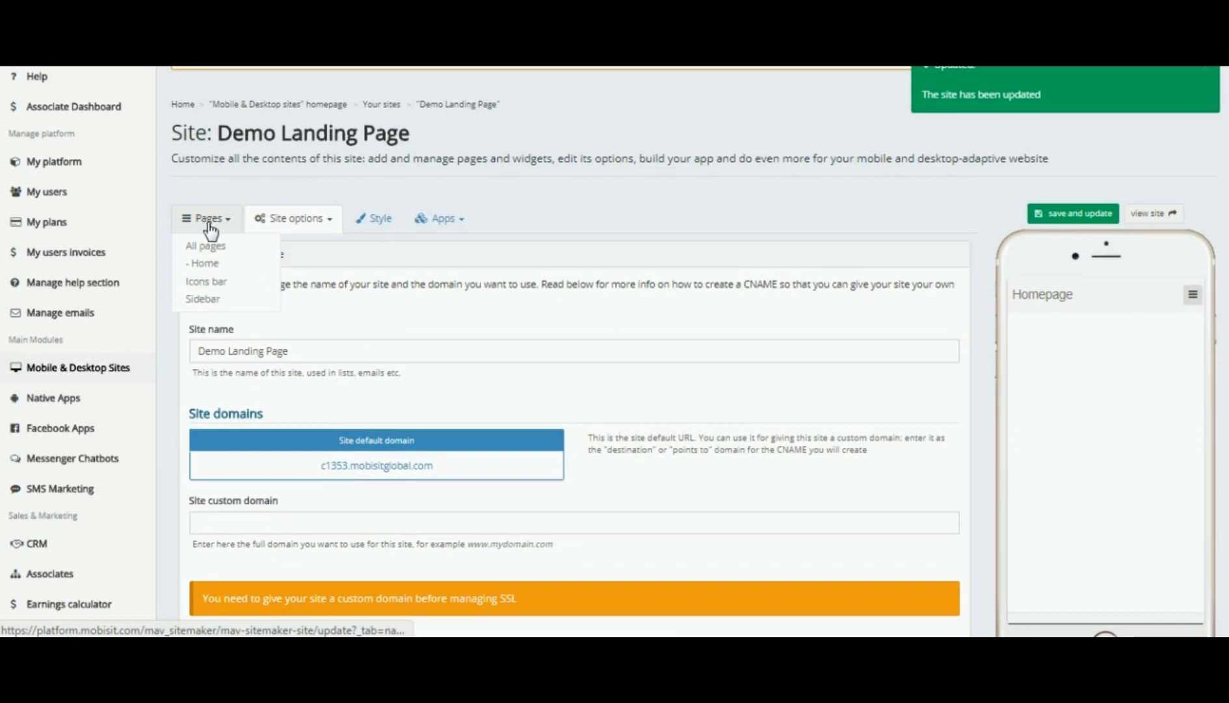
{"action": "left_click", "coordinate": [208, 264]}
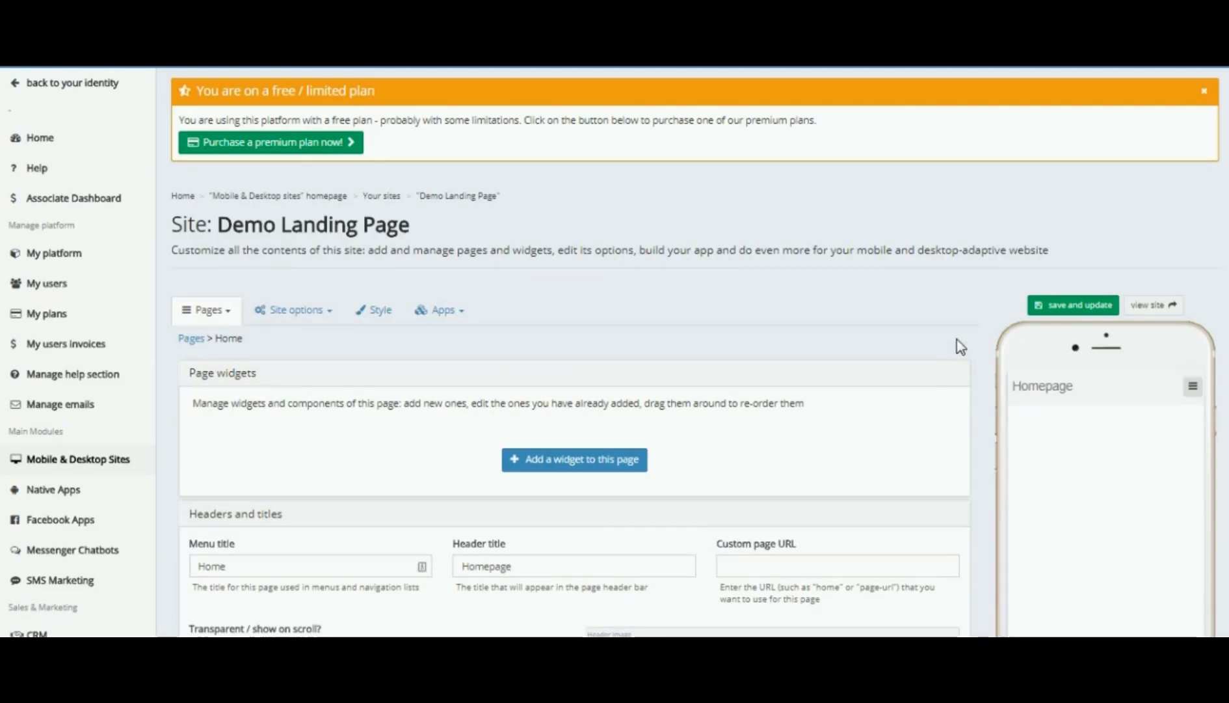
{"action": "scroll", "coordinate": [979, 333], "scroll_direction": "down", "scroll_amount": 2}
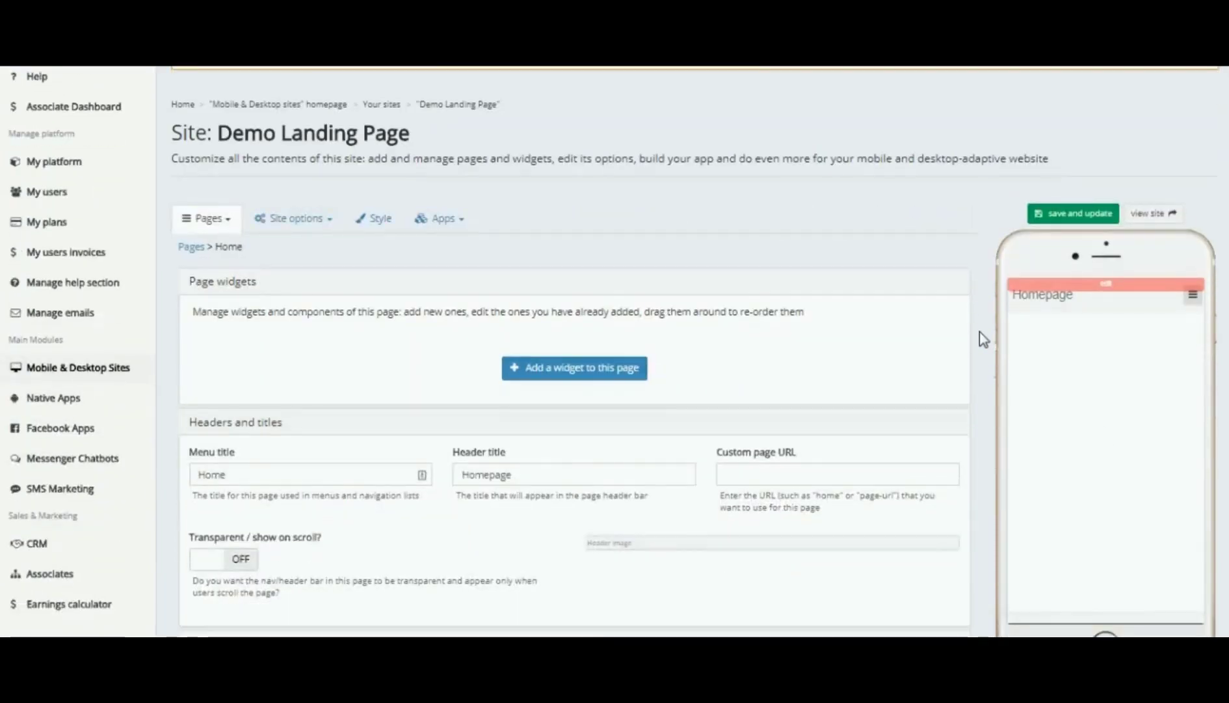
{"action": "left_click", "coordinate": [584, 376]}
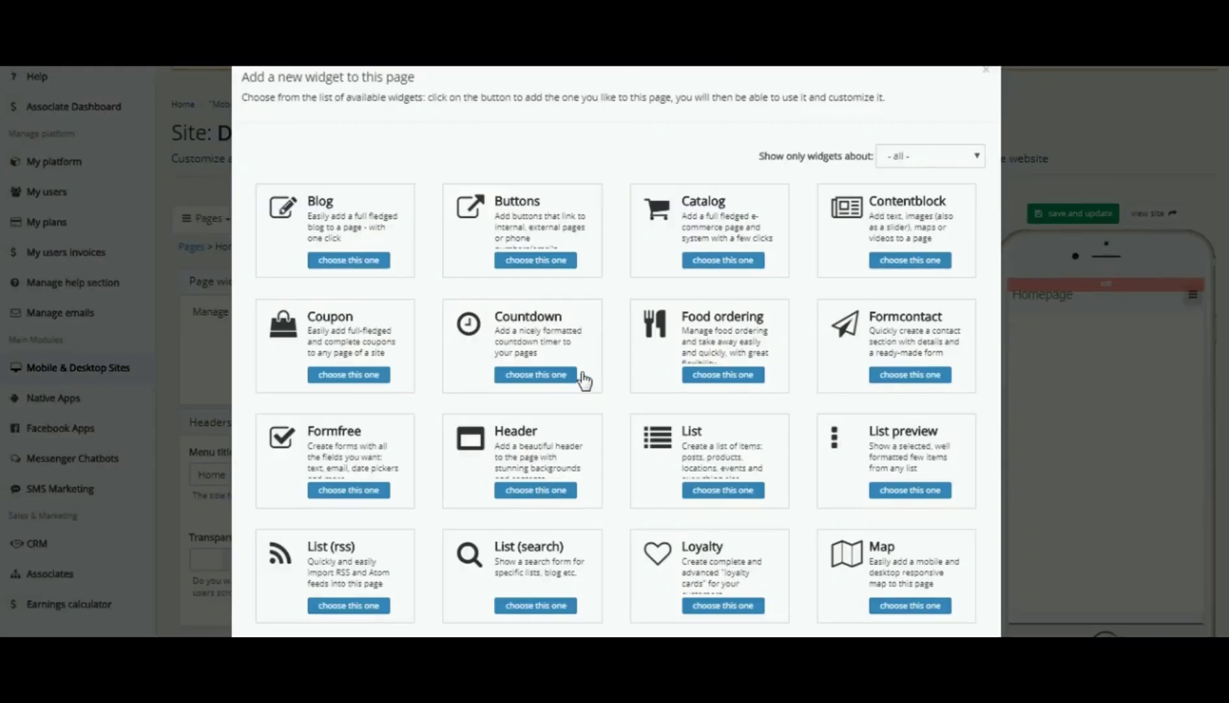
{"action": "left_click", "coordinate": [546, 493]}
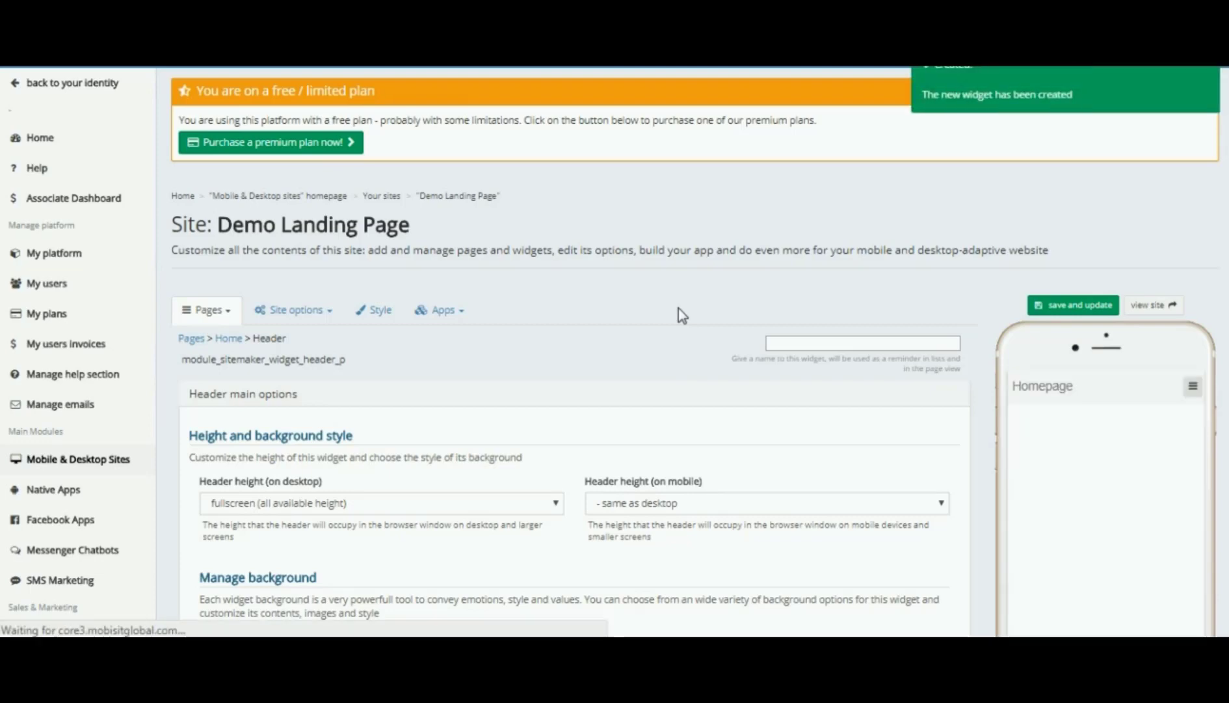
- Set the header's mobile height to 'auto (depending on header contents)' and background style to images
{"action": "scroll", "coordinate": [678, 307], "scroll_direction": "down", "scroll_amount": 3}
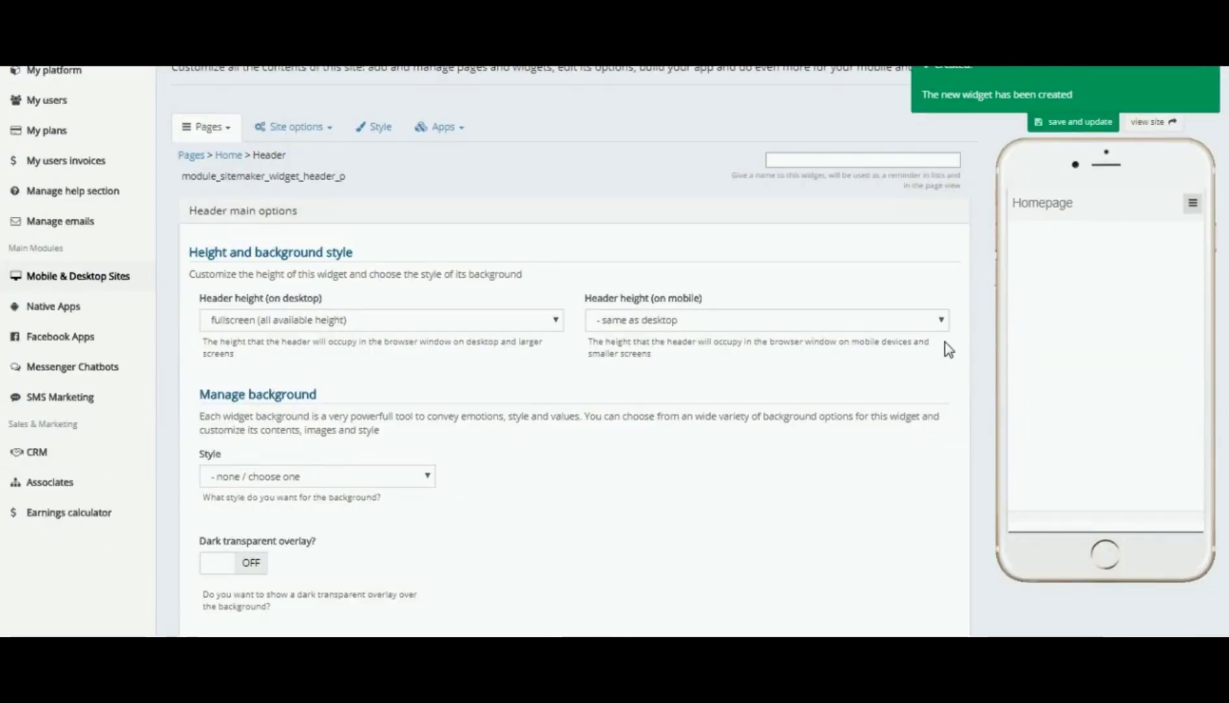
{"action": "left_click", "coordinate": [943, 322]}
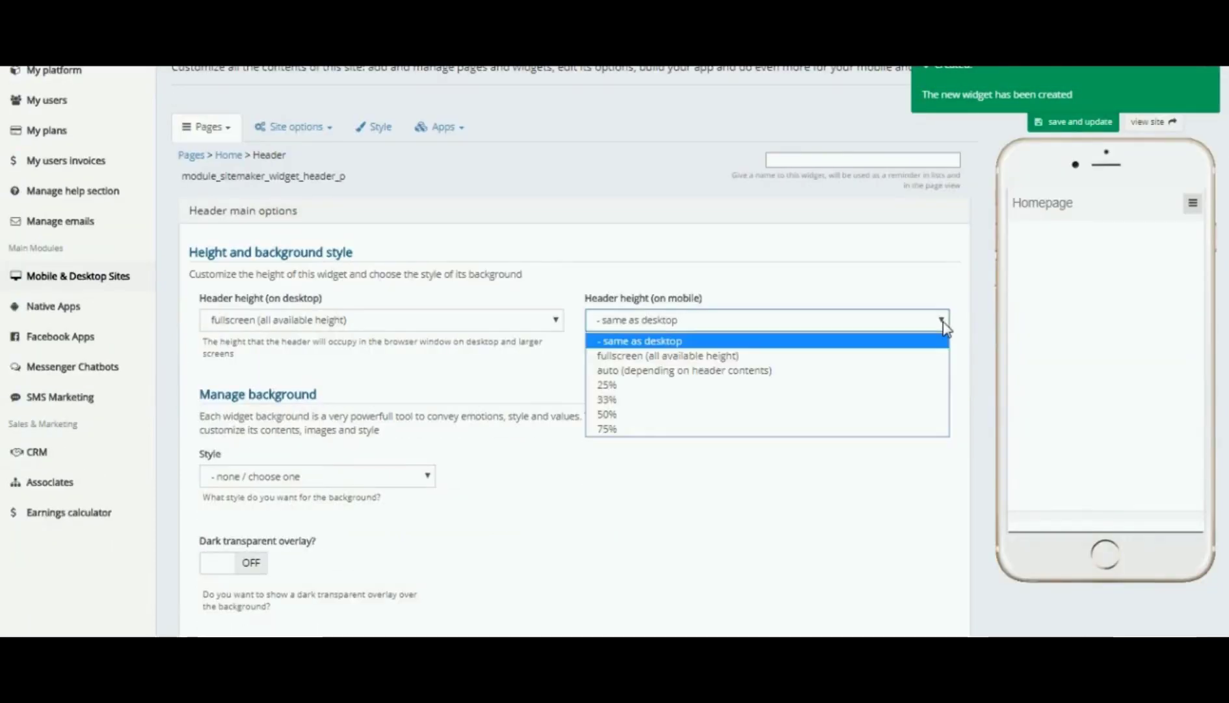
{"action": "left_click", "coordinate": [700, 374]}
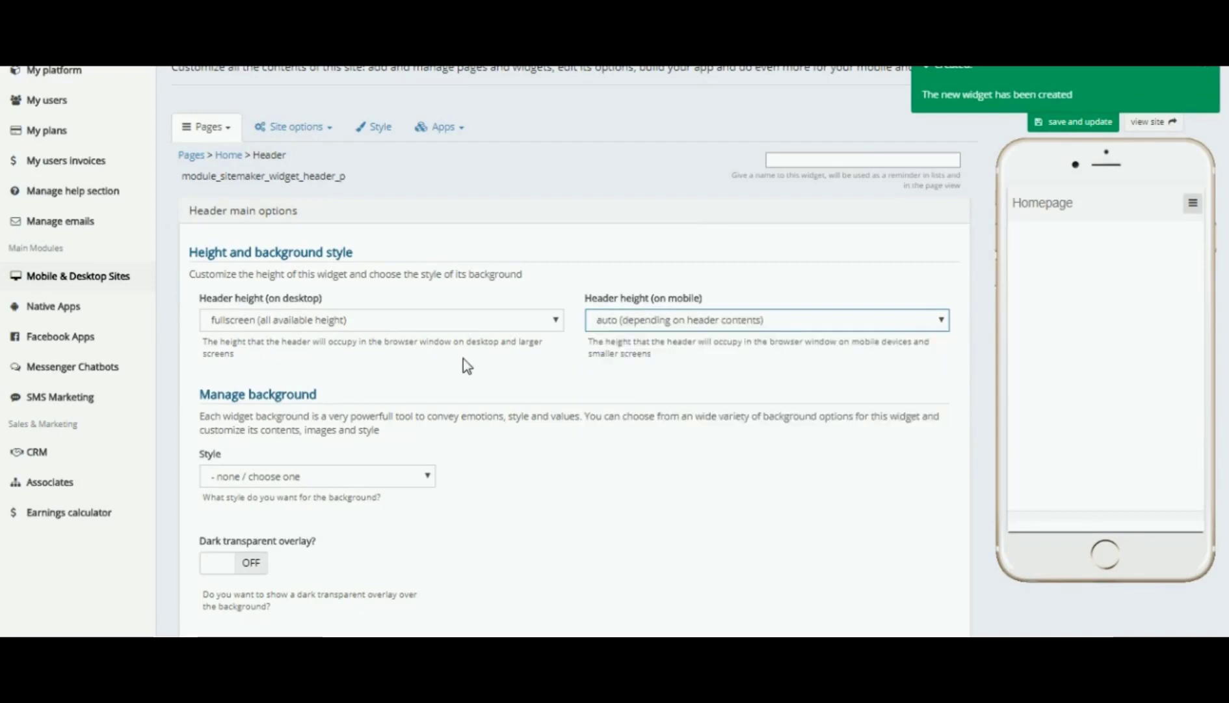
{"action": "scroll", "coordinate": [481, 367], "scroll_direction": "down", "scroll_amount": 2}
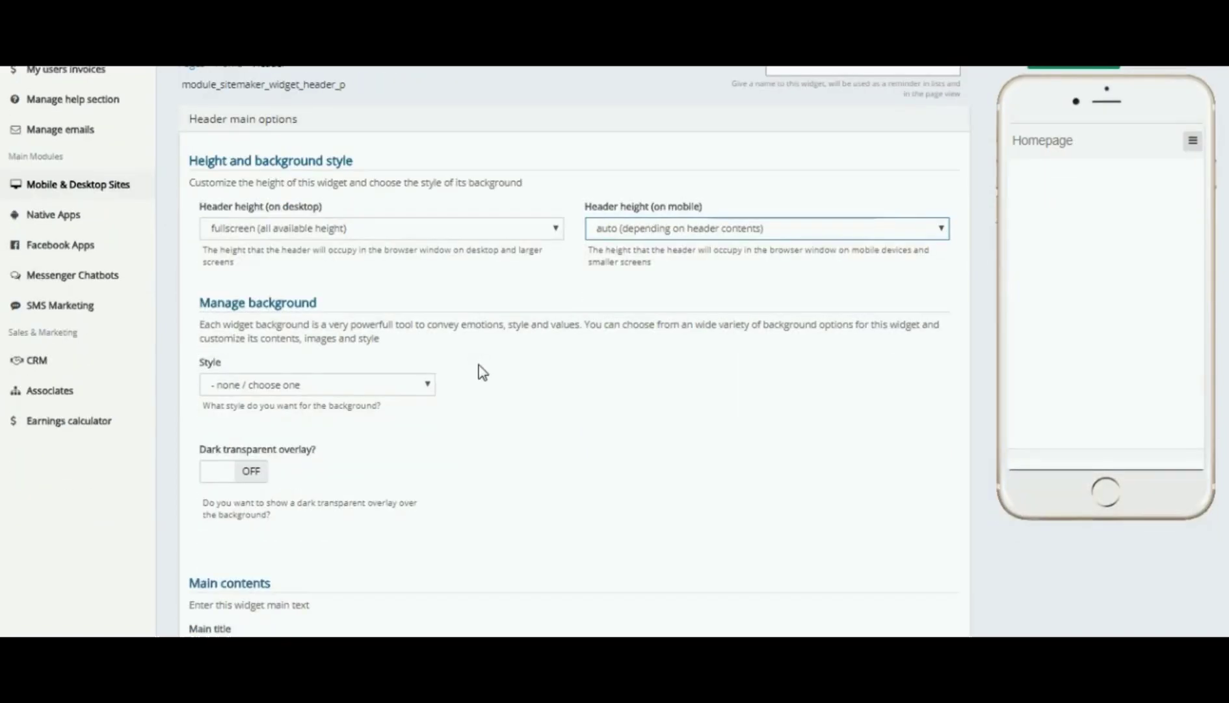
{"action": "left_click", "coordinate": [429, 388]}
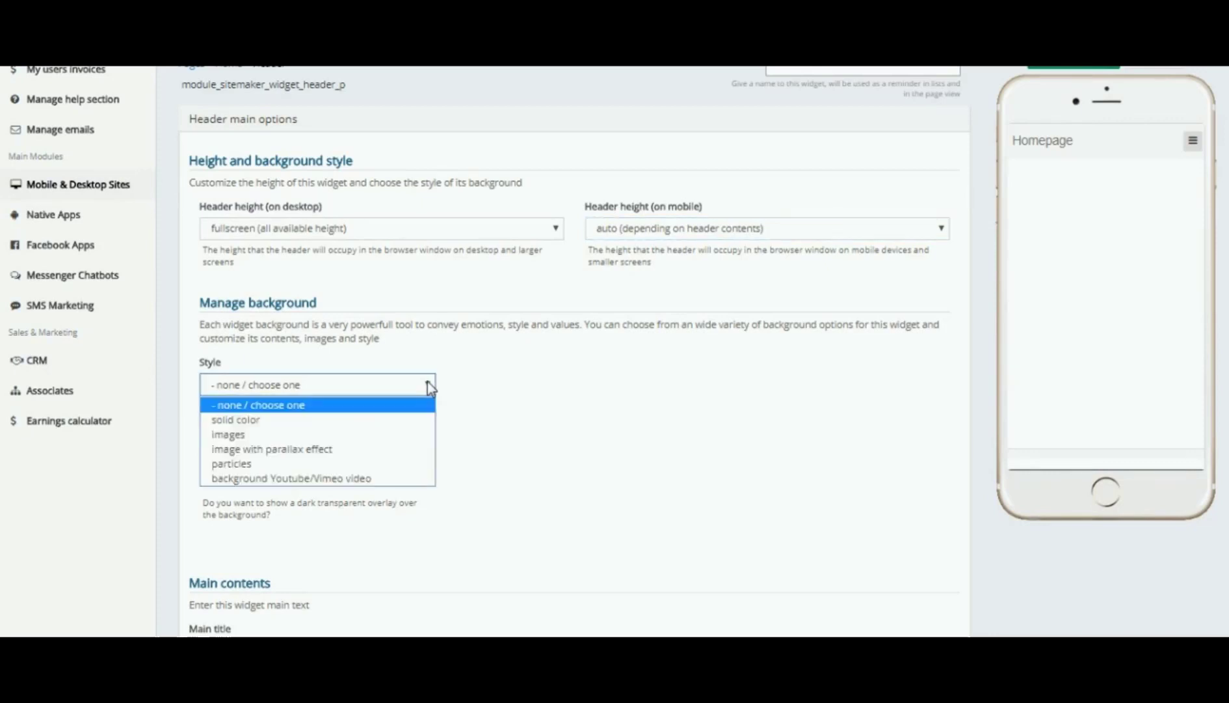
{"action": "left_click", "coordinate": [235, 441]}
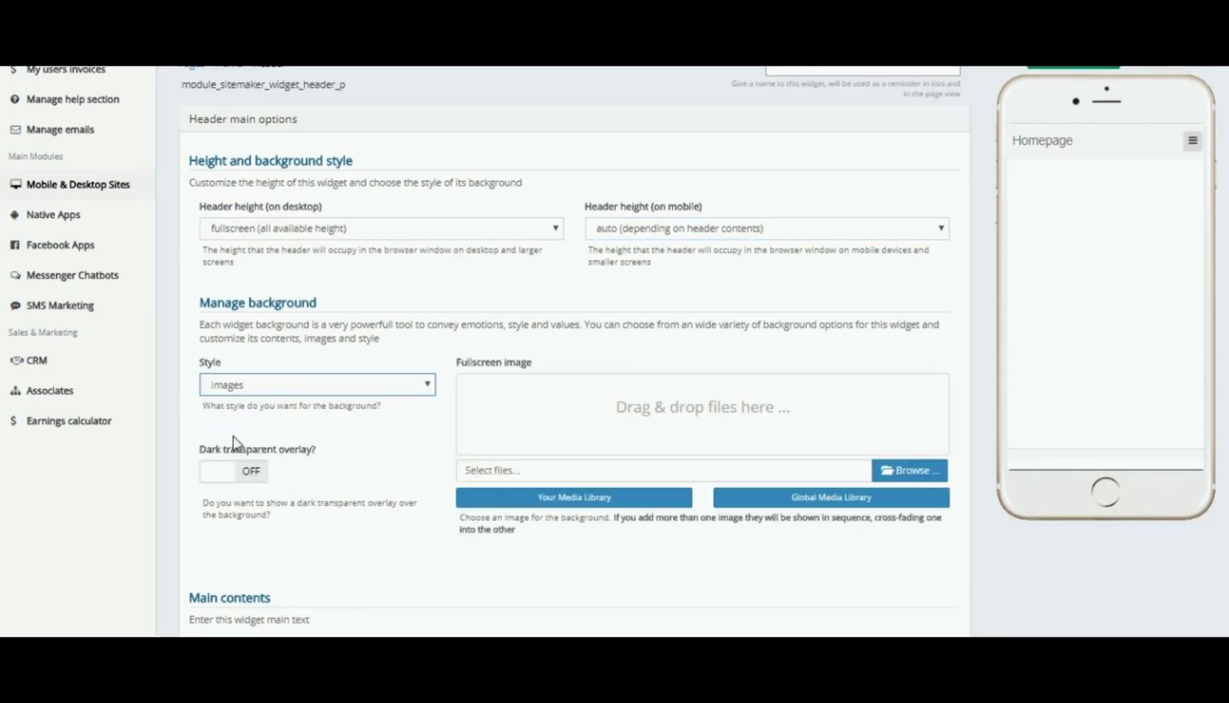
- Save the page and its Header widget so a background image can be chosen
{"action": "left_click", "coordinate": [805, 501]}
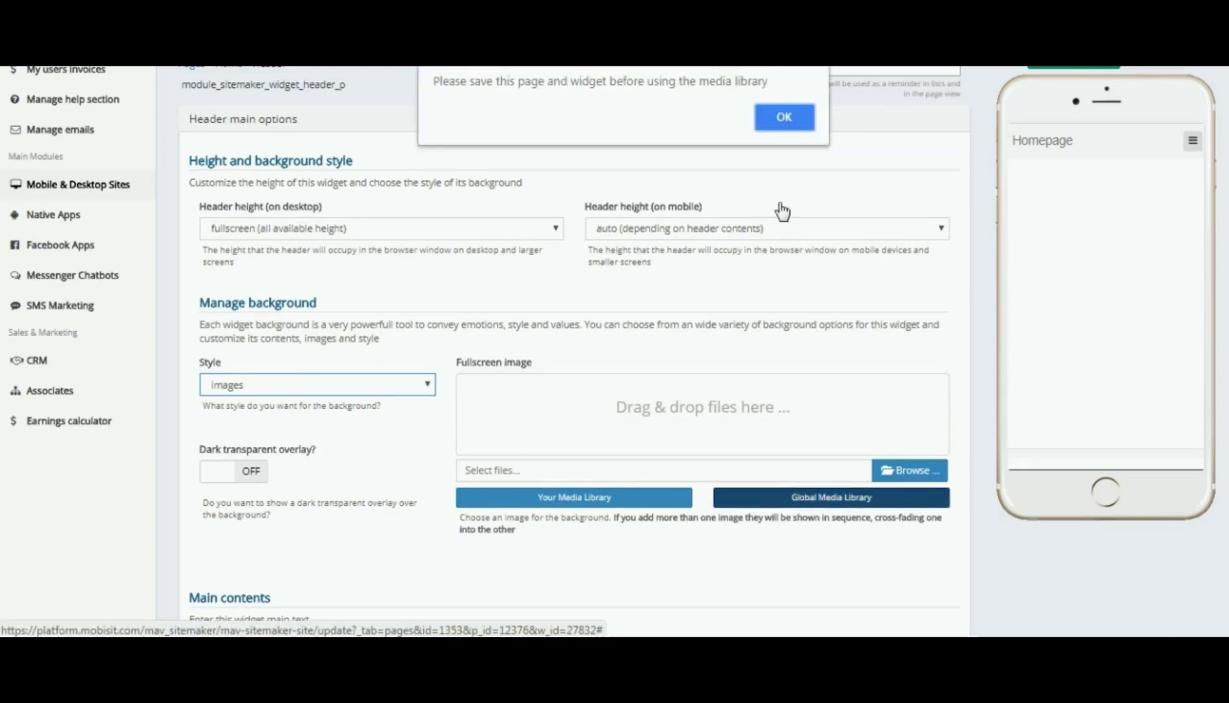
{"action": "left_click", "coordinate": [785, 120]}
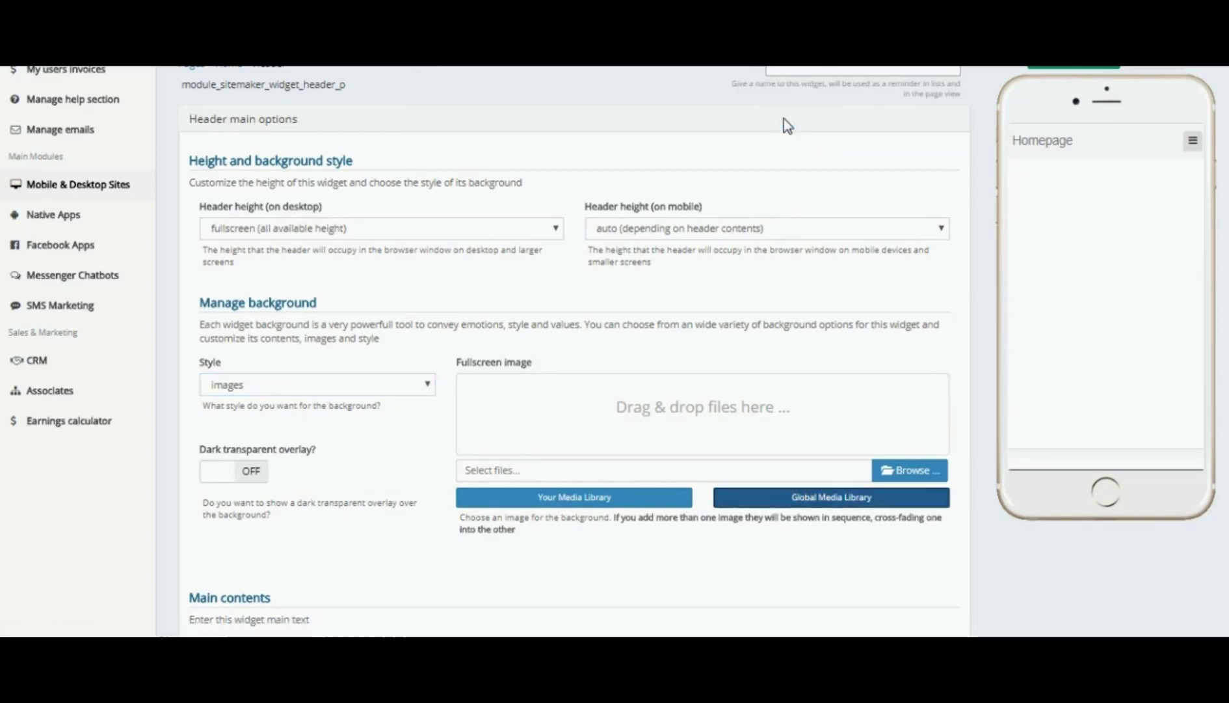
{"action": "left_click", "coordinate": [1067, 68]}
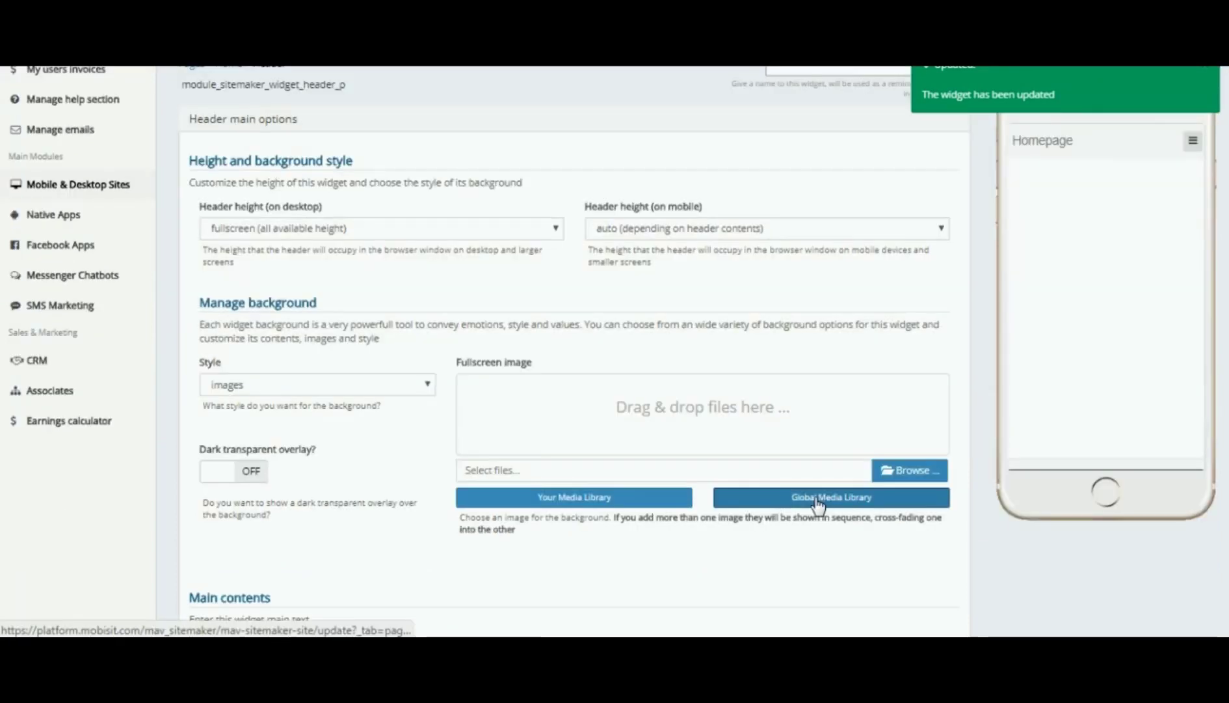
- Choose the snowy mountain photo from the Global Media Library as the header background
{"action": "left_click", "coordinate": [816, 498]}
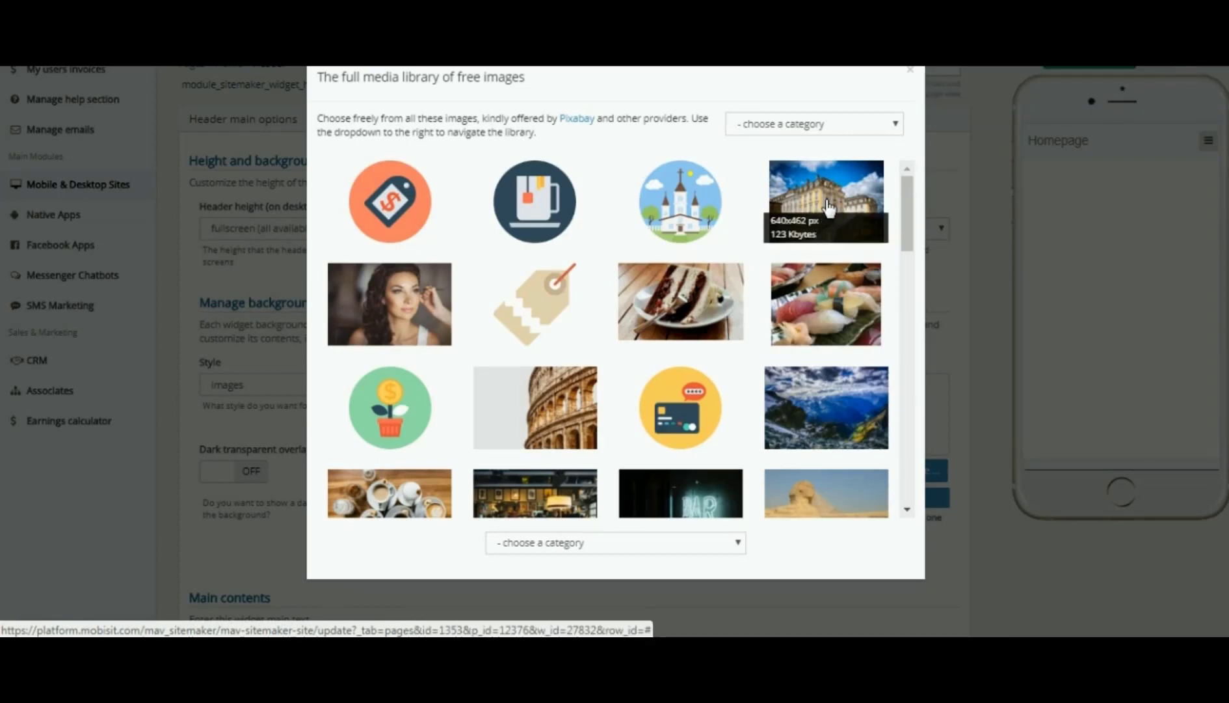
{"action": "left_click", "coordinate": [846, 393]}
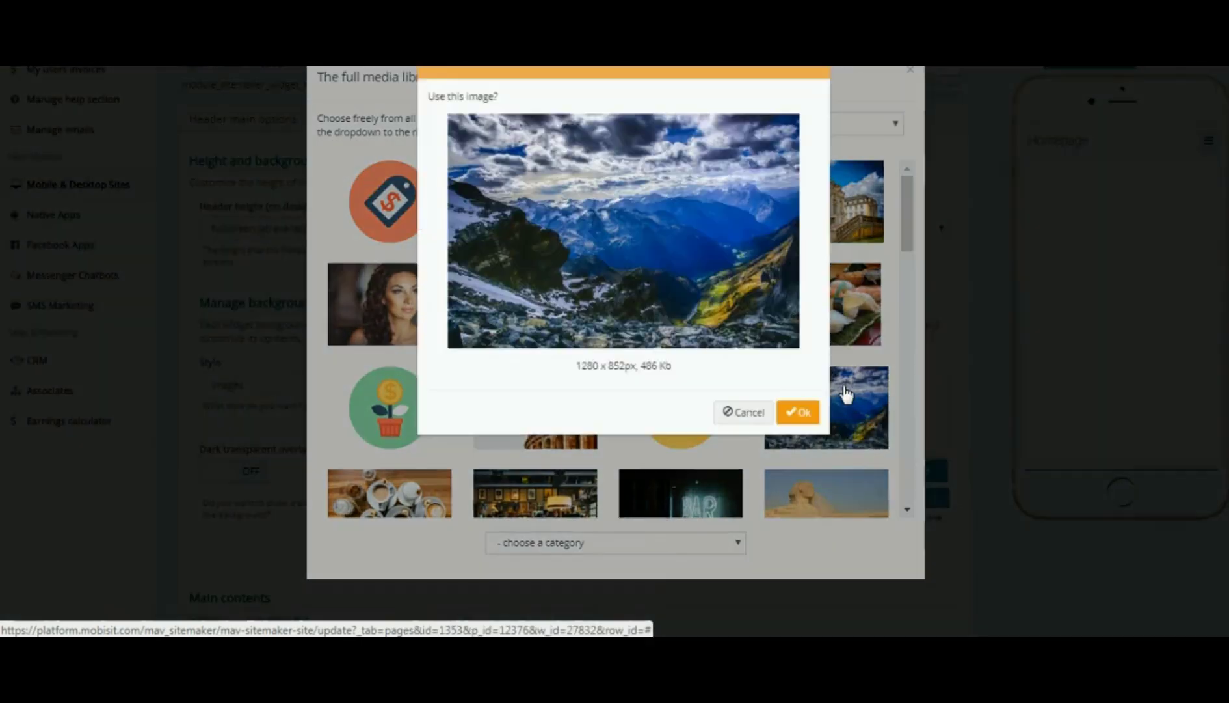
{"action": "left_click", "coordinate": [802, 418]}
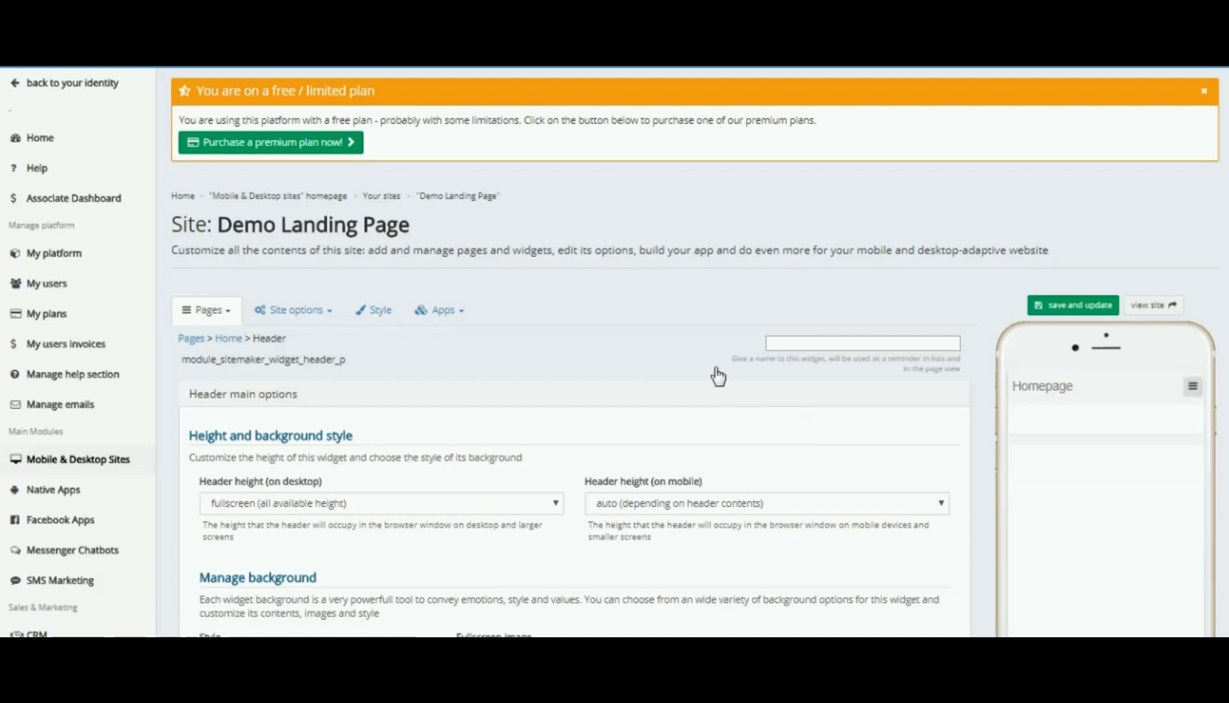
{"action": "scroll", "coordinate": [718, 376], "scroll_direction": "down", "scroll_amount": 4}
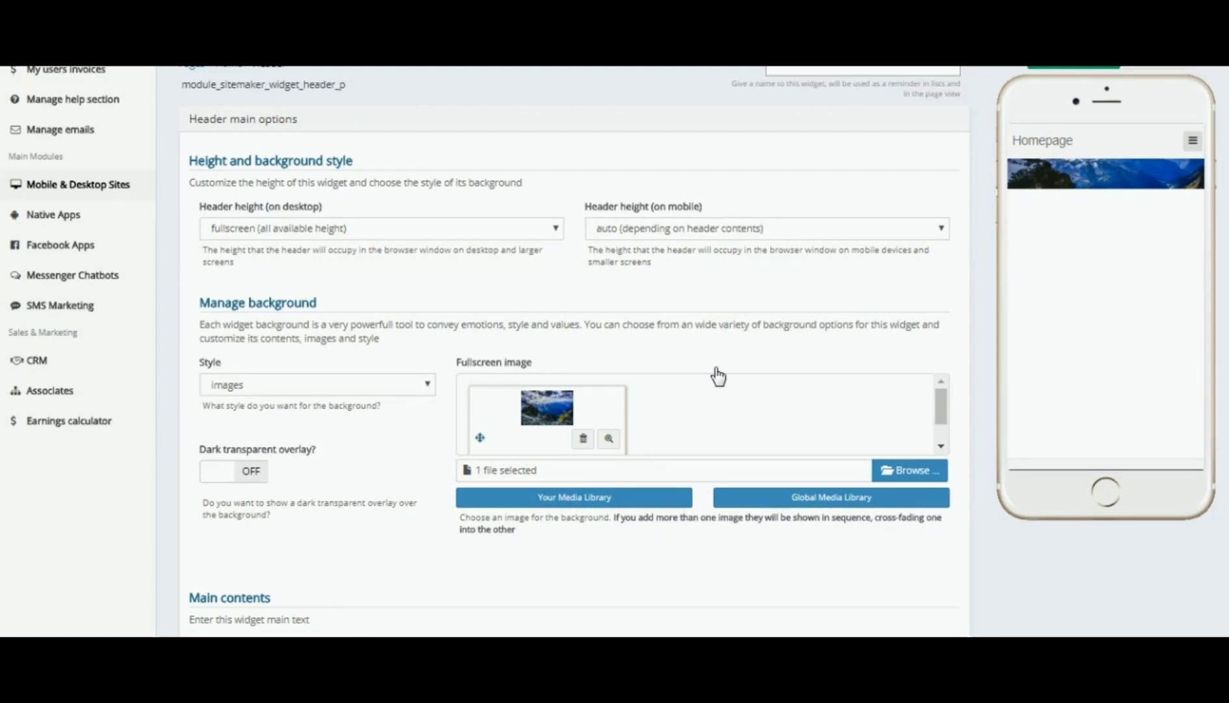
- Scroll through the header options and open the 'Header height (on mobile)' dropdown
{"action": "scroll", "coordinate": [718, 376], "scroll_direction": "down", "scroll_amount": 8}
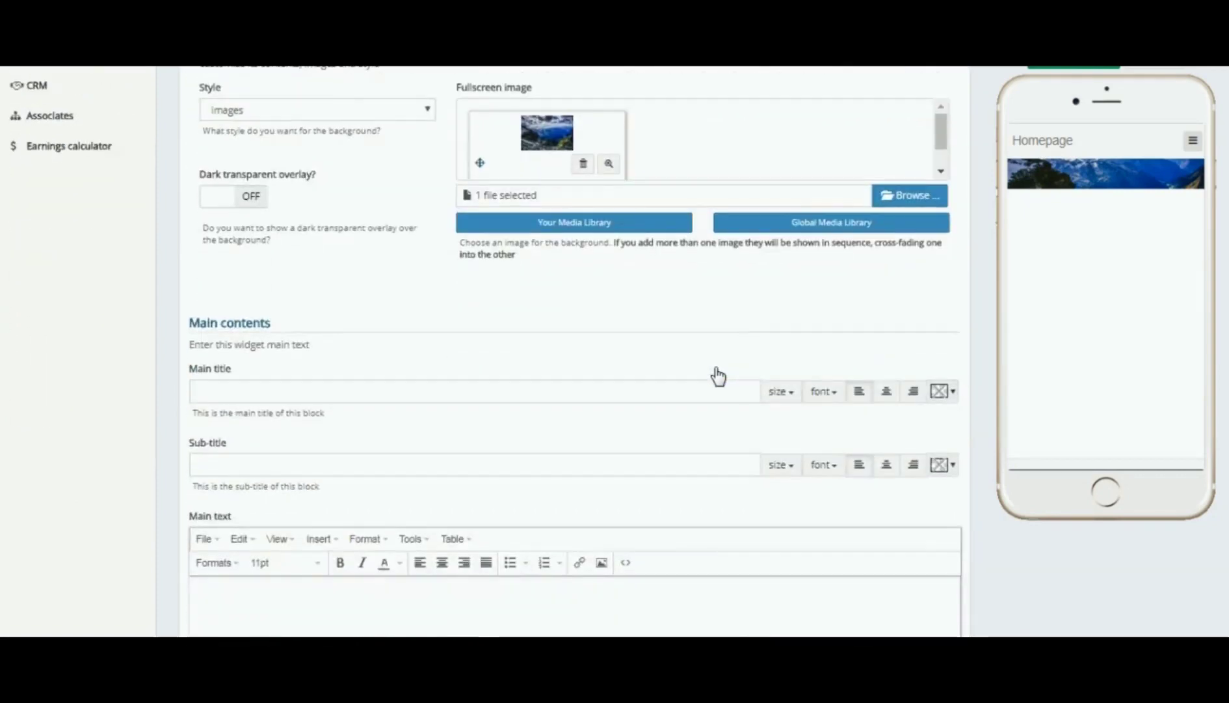
{"action": "scroll", "coordinate": [718, 376], "scroll_direction": "down", "scroll_amount": 7}
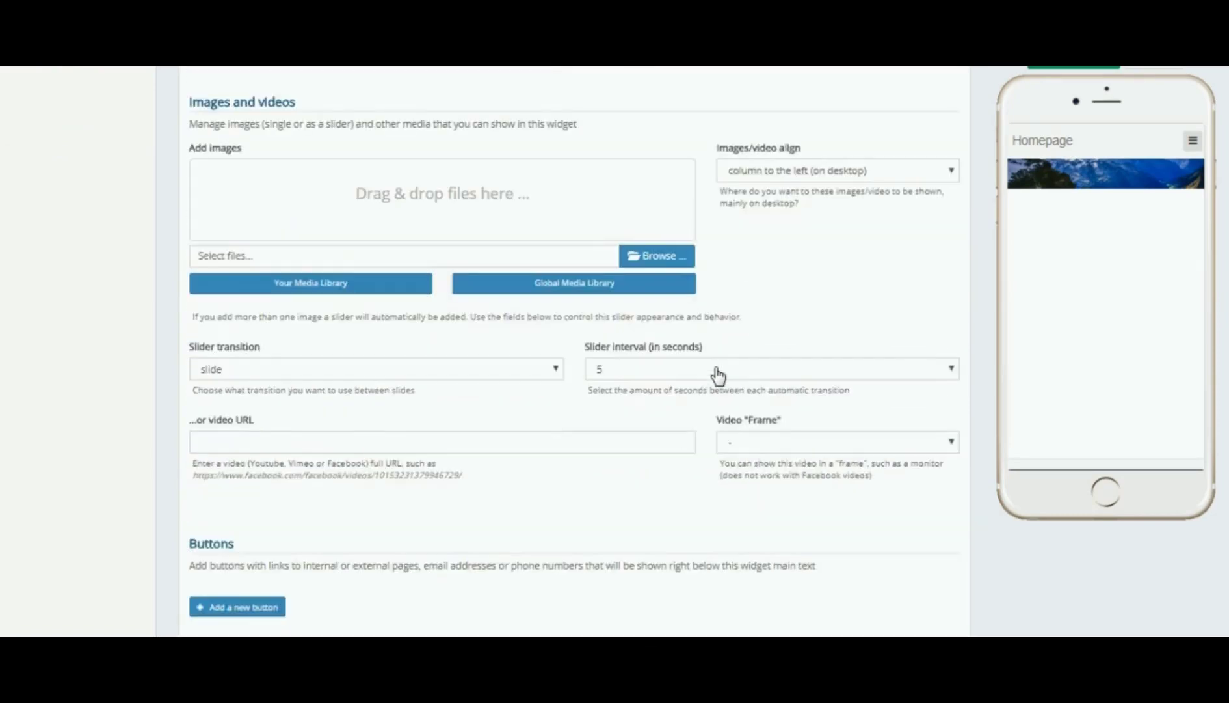
{"action": "scroll", "coordinate": [718, 376], "scroll_direction": "up", "scroll_amount": 8}
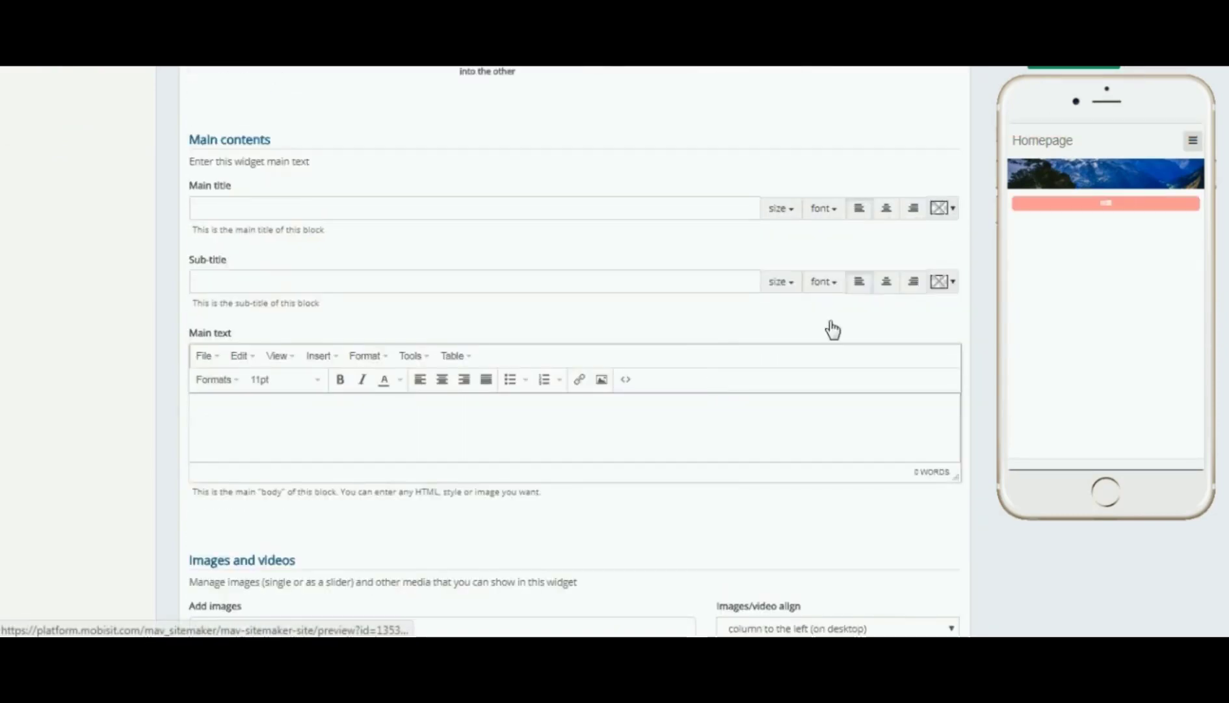
{"action": "scroll", "coordinate": [766, 373], "scroll_direction": "up", "scroll_amount": 7}
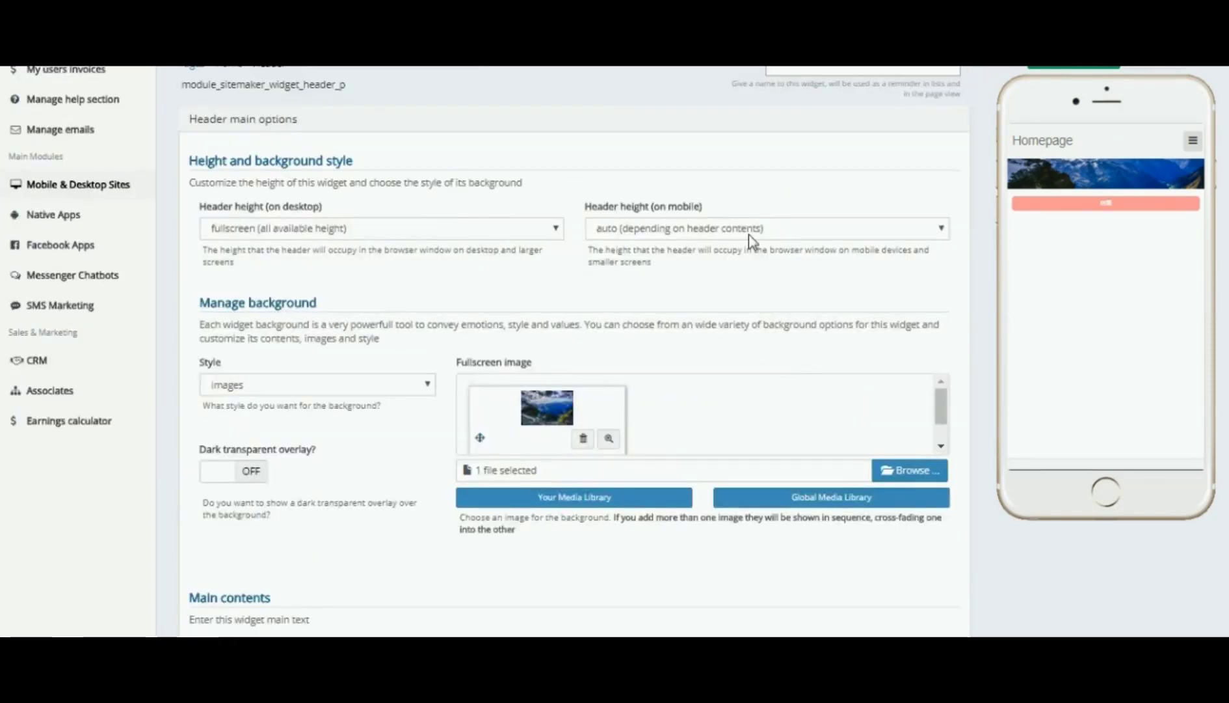
{"action": "left_click", "coordinate": [943, 228]}
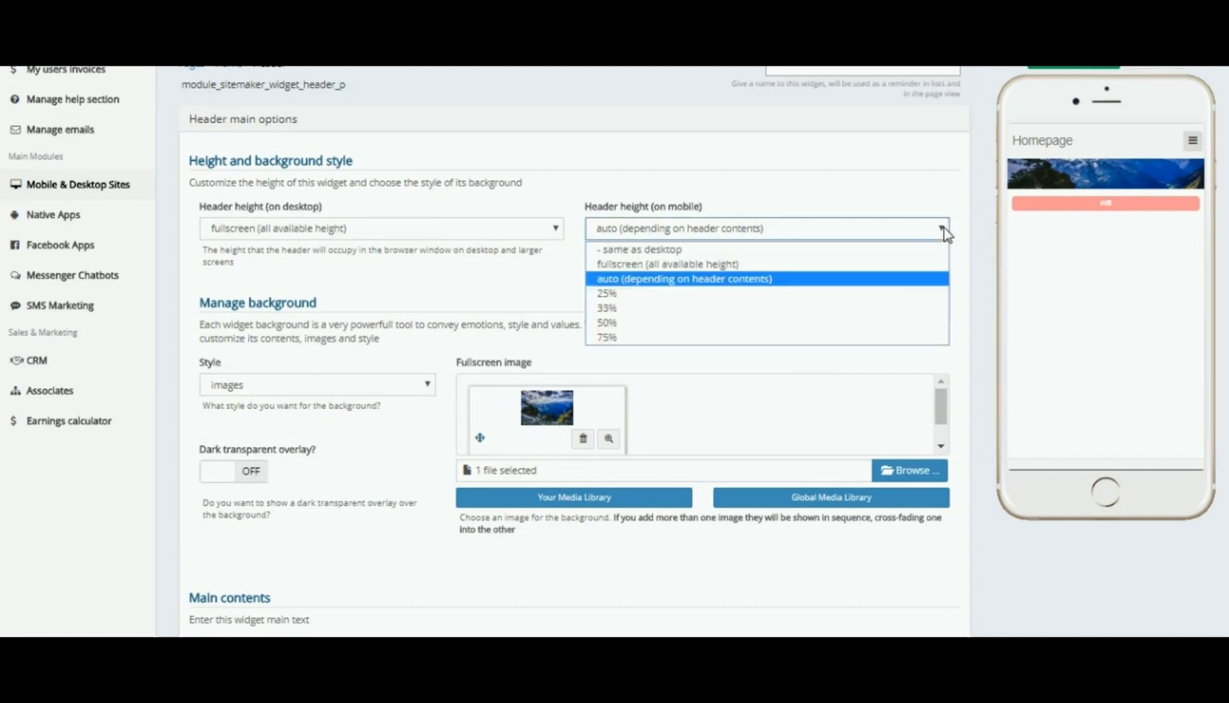
- Set mobile header height to 'fullscreen (all available height)' and return to the Home page's widget list
{"action": "left_click", "coordinate": [724, 264]}
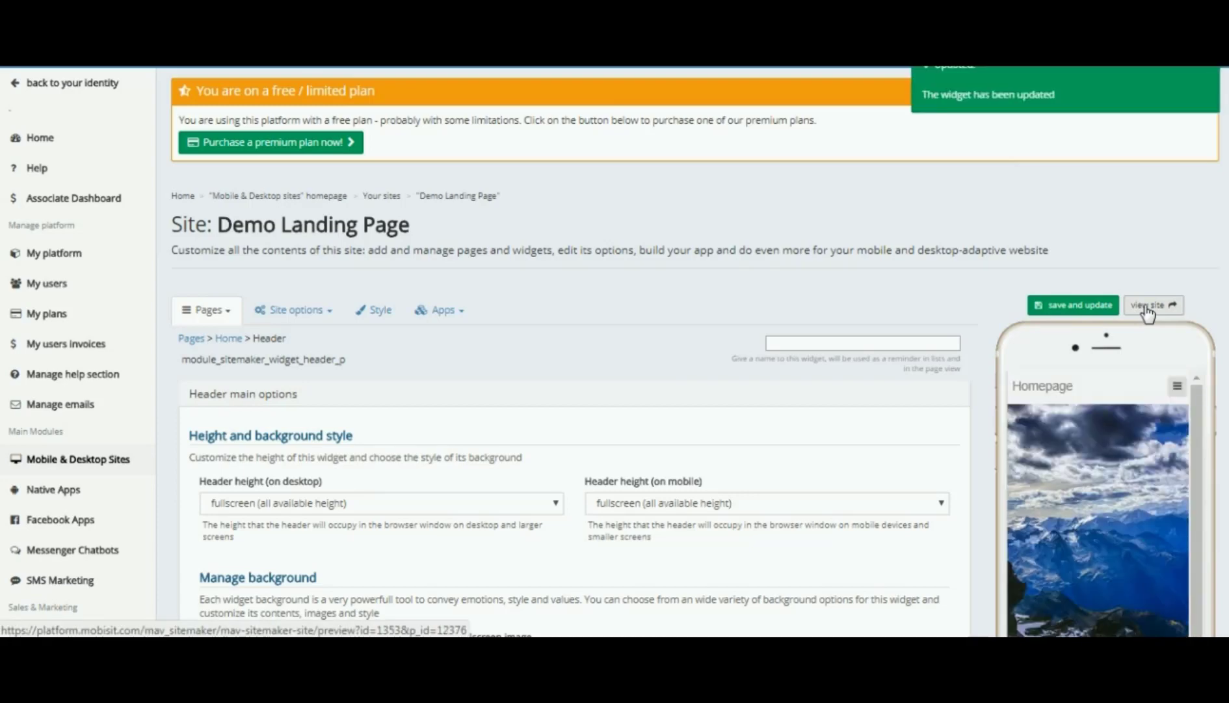
{"action": "scroll", "coordinate": [1146, 314], "scroll_direction": "down", "scroll_amount": 2}
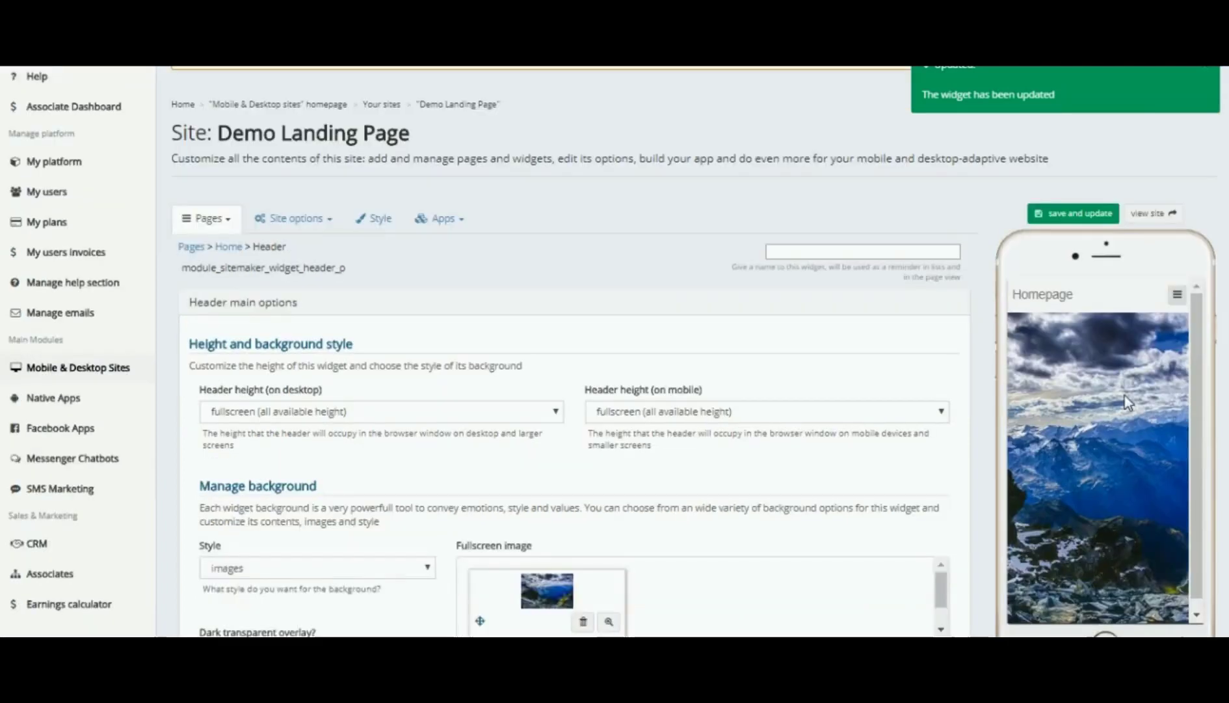
{"action": "scroll", "coordinate": [853, 325], "scroll_direction": "down", "scroll_amount": 3}
{"action": "scroll", "coordinate": [853, 323], "scroll_direction": "down", "scroll_amount": 2}
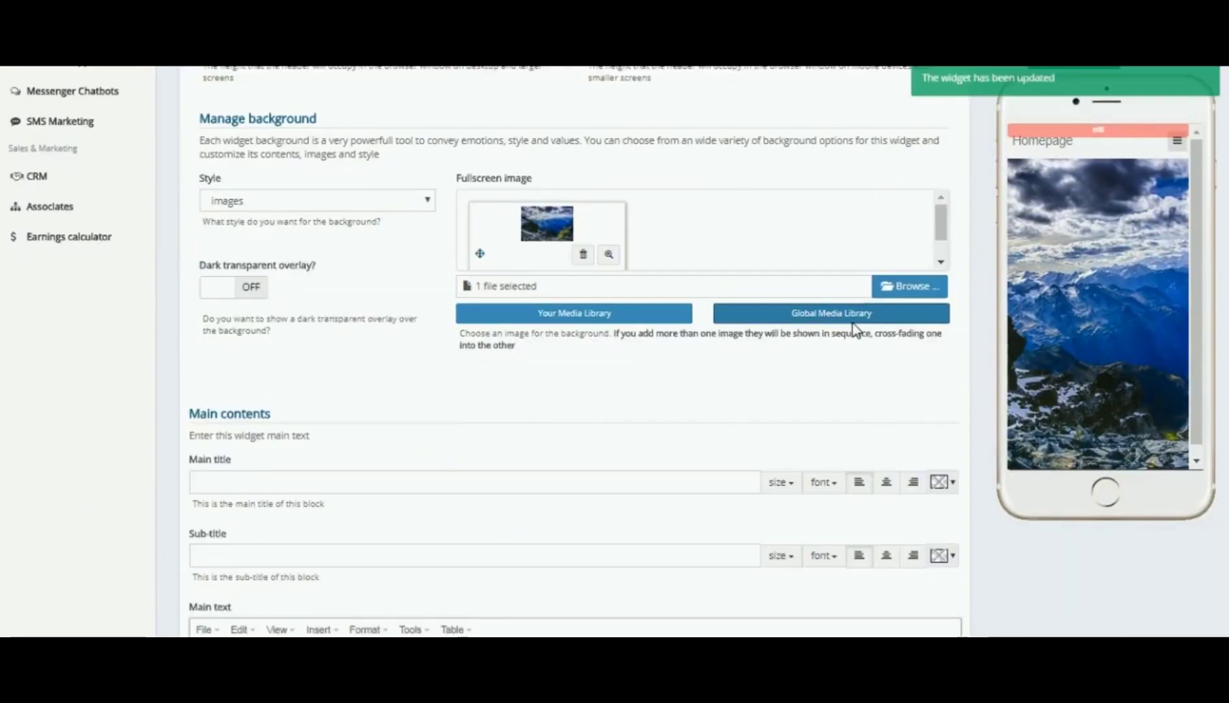
{"action": "scroll", "coordinate": [854, 325], "scroll_direction": "down", "scroll_amount": 2}
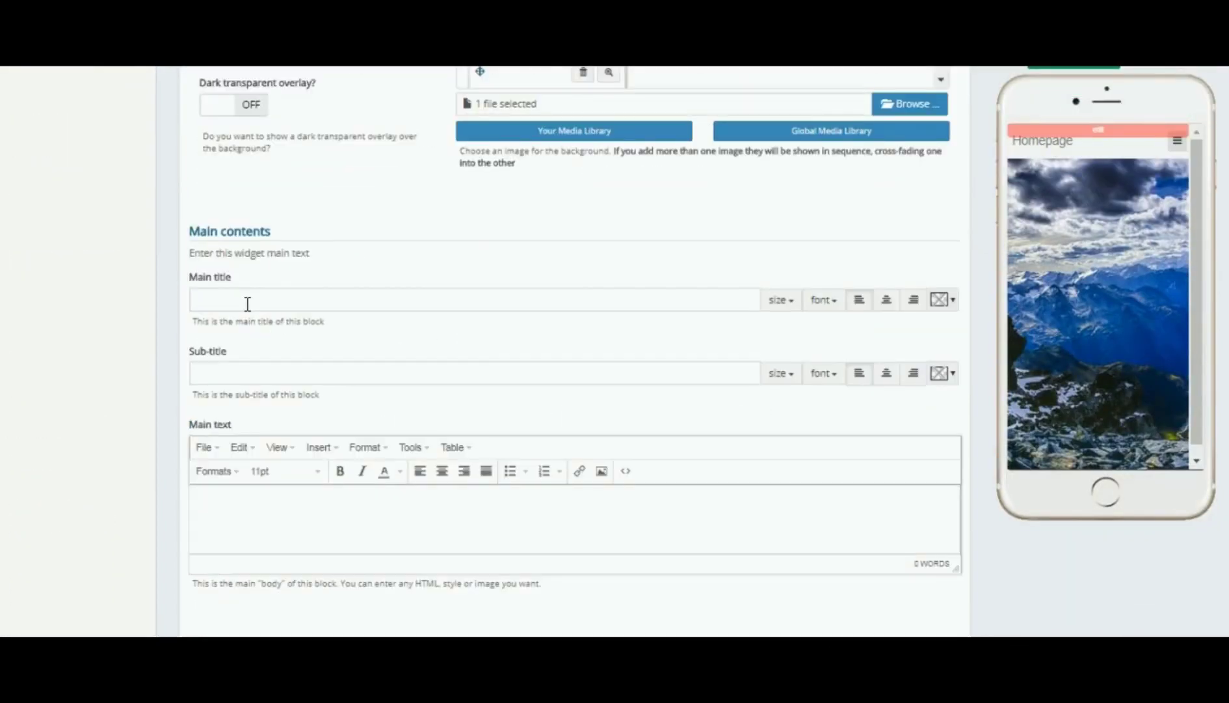
{"action": "scroll", "coordinate": [634, 378], "scroll_direction": "down", "scroll_amount": 6}
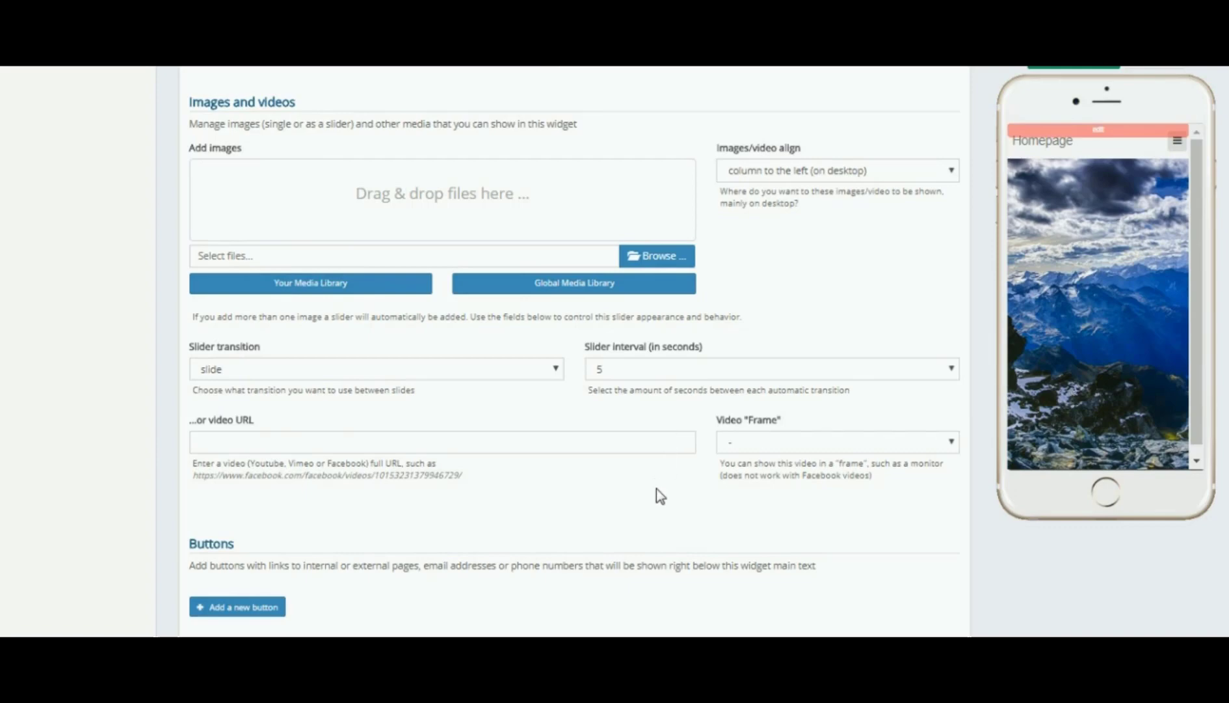
{"action": "scroll", "coordinate": [656, 489], "scroll_direction": "up", "scroll_amount": 15}
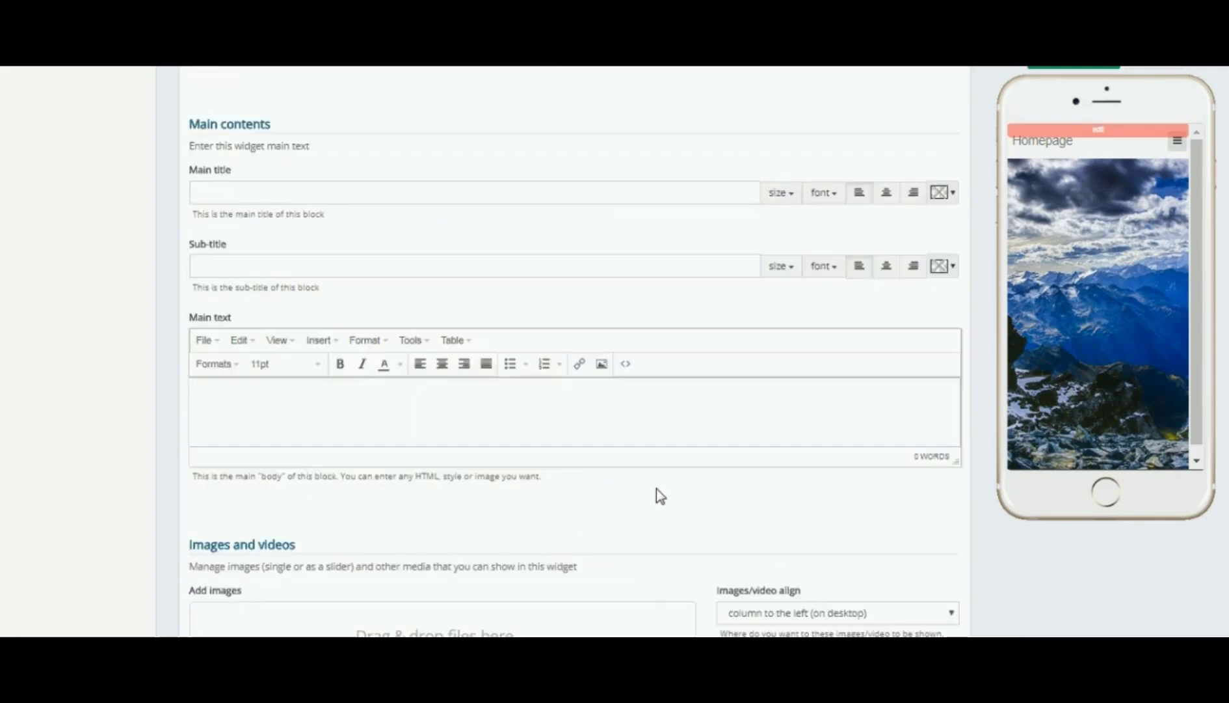
{"action": "scroll", "coordinate": [656, 487], "scroll_direction": "up", "scroll_amount": 5}
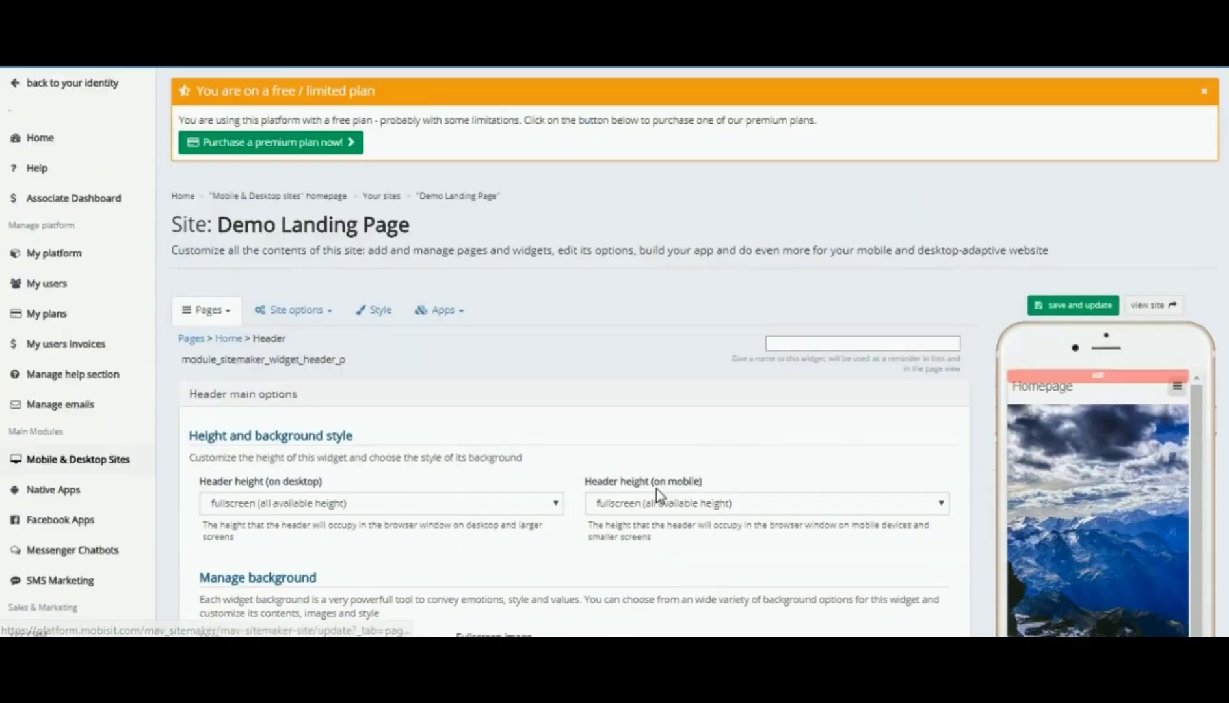
{"action": "left_click", "coordinate": [229, 339]}
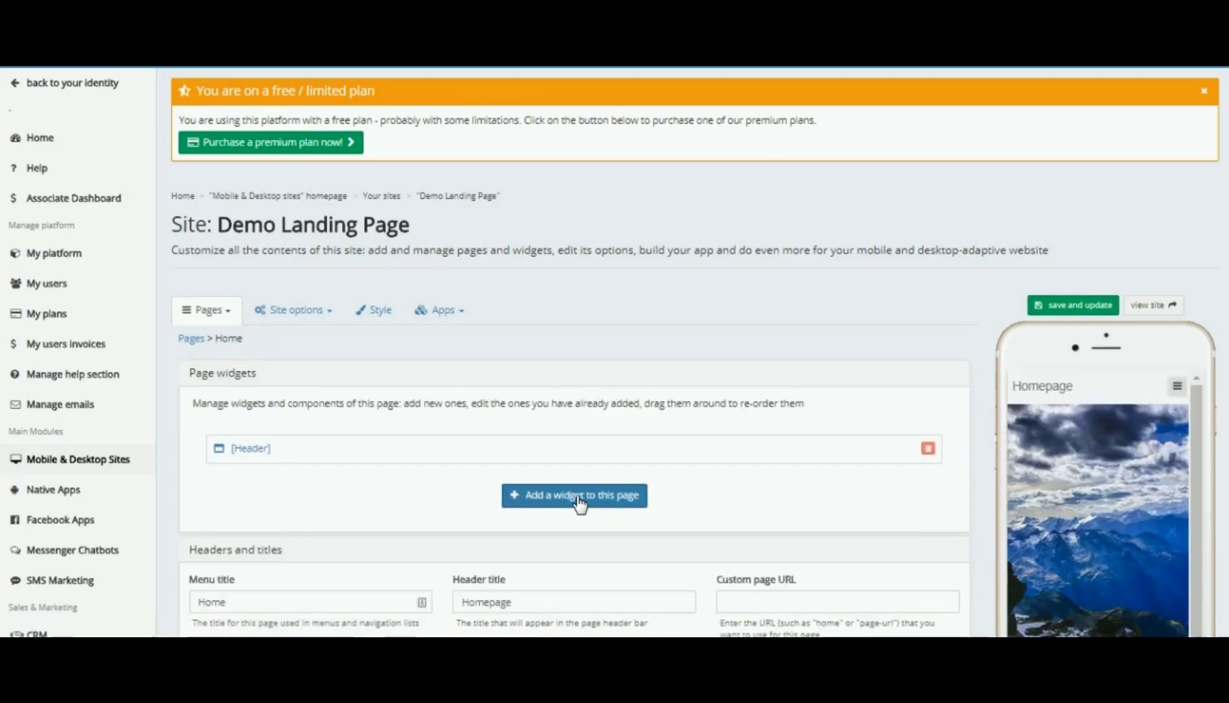
- Pick Formfree from the widget library to add a form widget to the Home page
{"action": "left_click", "coordinate": [577, 497]}
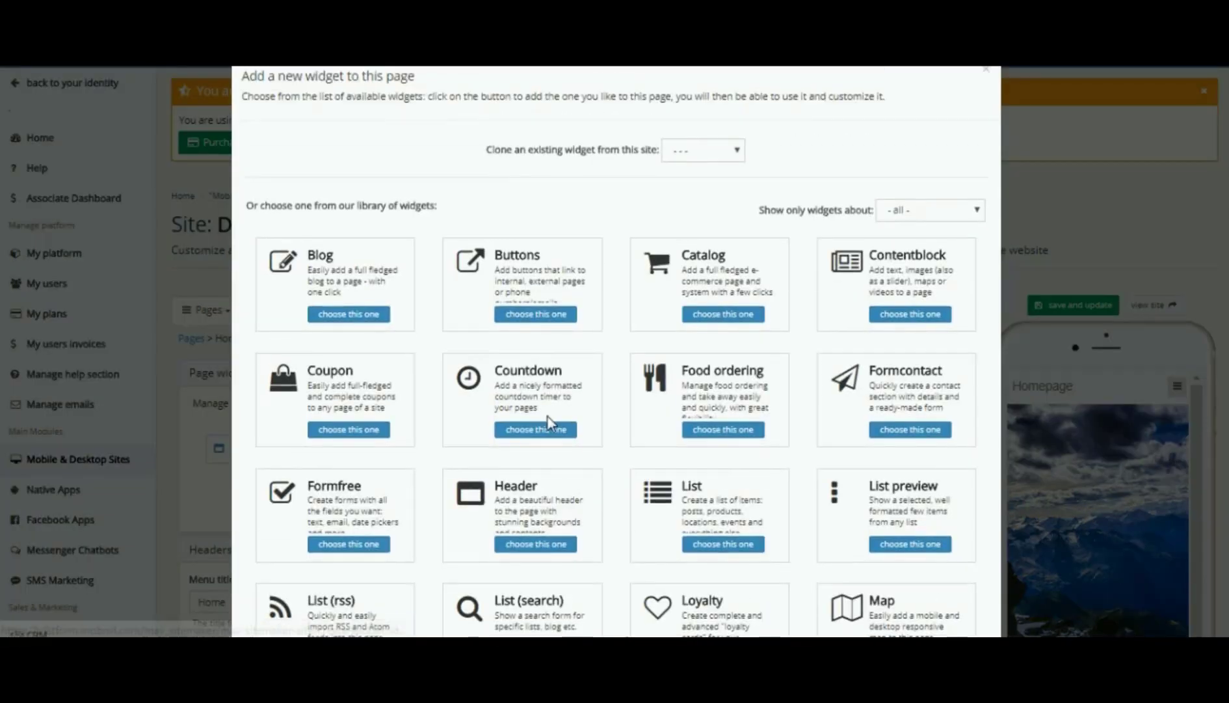
{"action": "scroll", "coordinate": [549, 423], "scroll_direction": "down", "scroll_amount": 3}
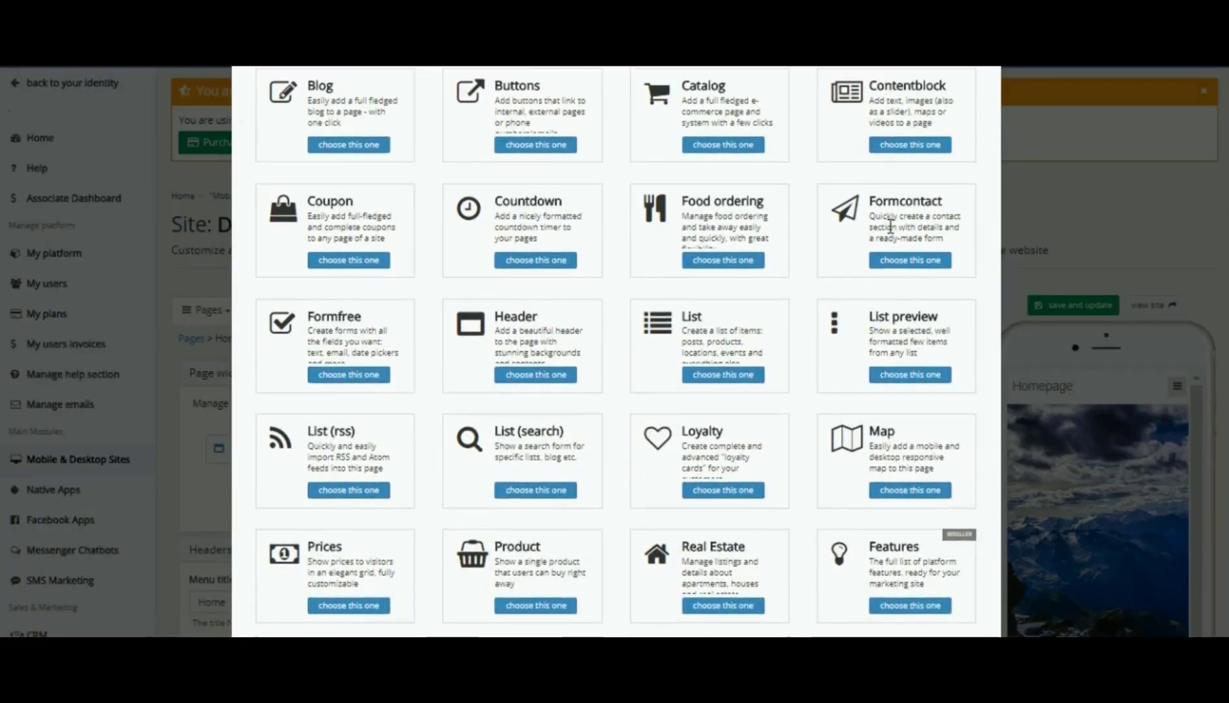
{"action": "scroll", "coordinate": [891, 225], "scroll_direction": "up", "scroll_amount": 3}
{"action": "scroll", "coordinate": [890, 225], "scroll_direction": "down", "scroll_amount": 2}
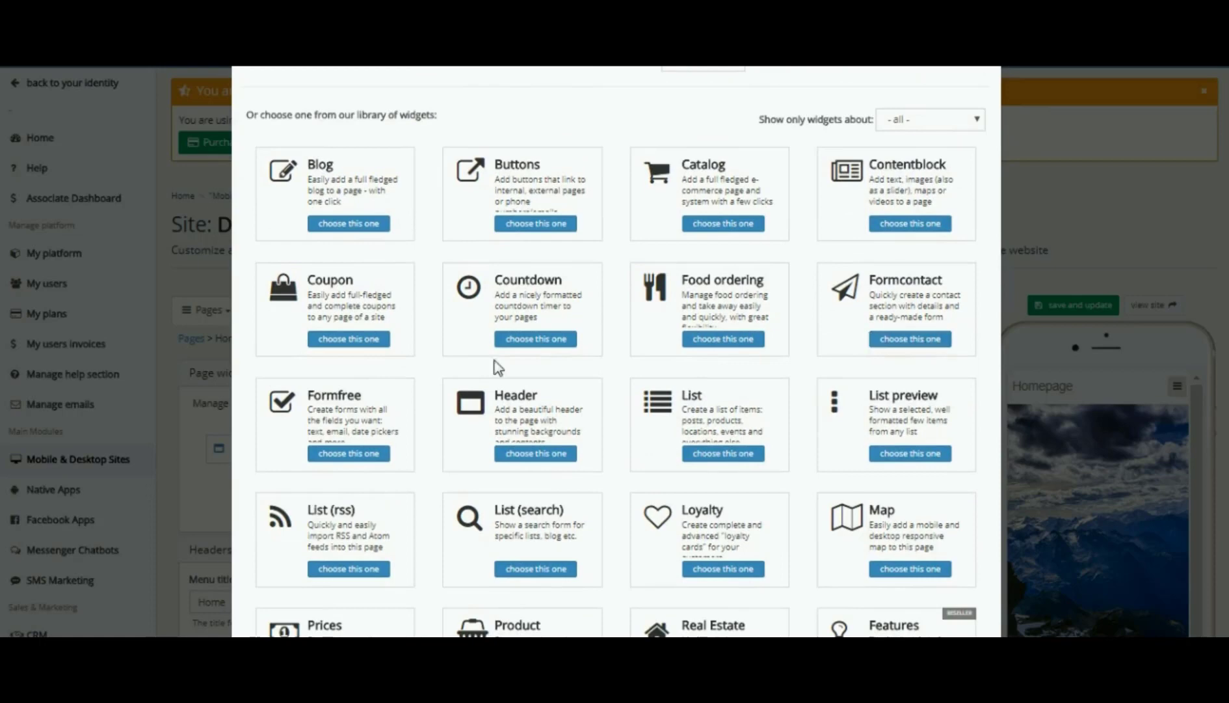
{"action": "left_click", "coordinate": [345, 454]}
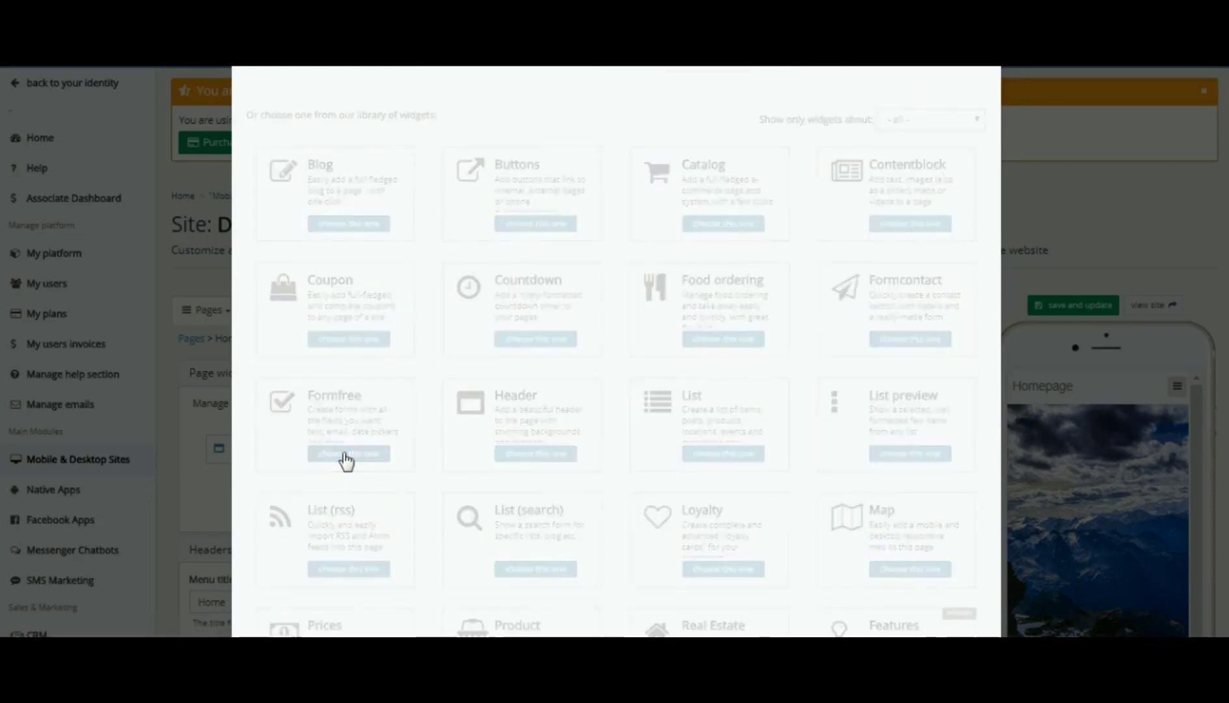
{"action": "scroll", "coordinate": [379, 415], "scroll_direction": "down", "scroll_amount": 2}
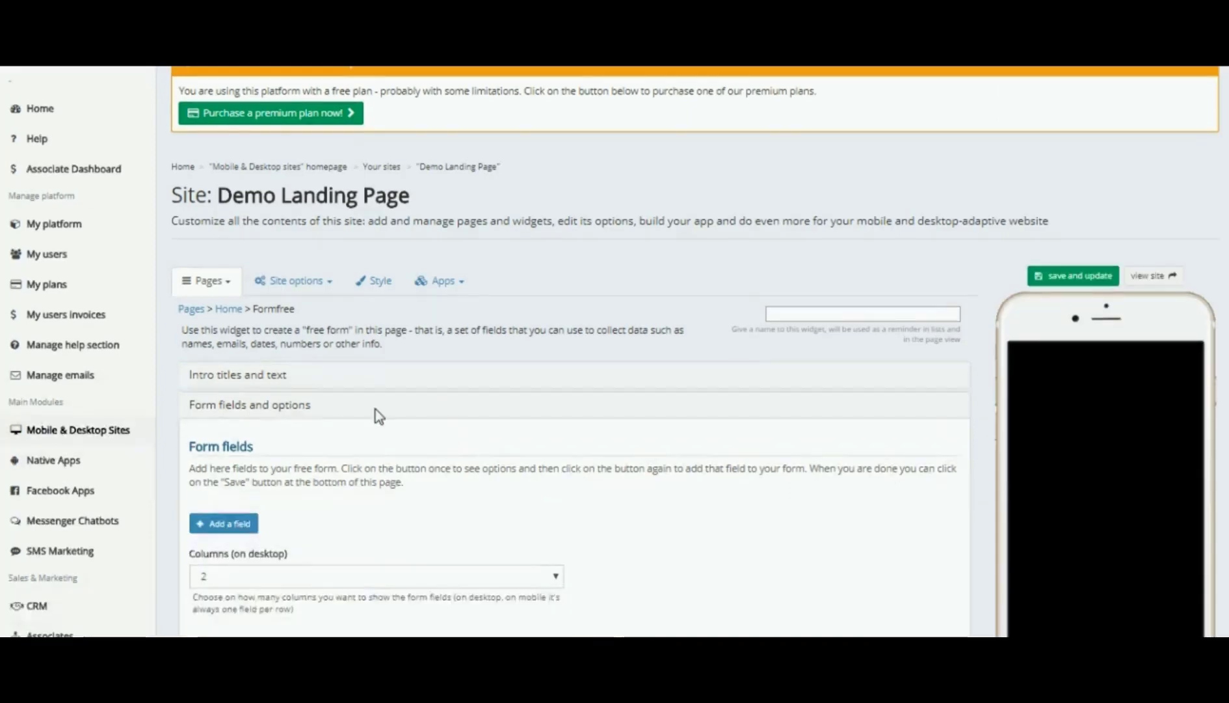
{"action": "scroll", "coordinate": [379, 415], "scroll_direction": "down", "scroll_amount": 2}
- Enter 'Contact Me For More Info' as the Formfree widget's main title
{"action": "left_click", "coordinate": [239, 313]}
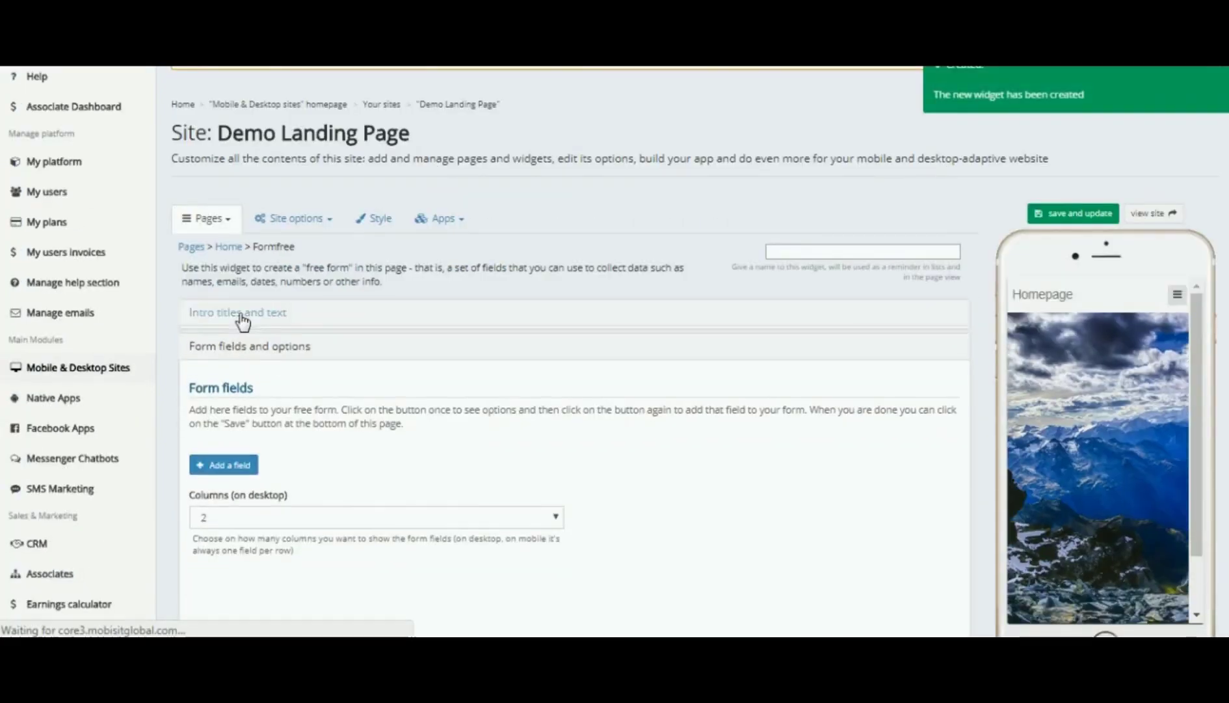
{"action": "left_click", "coordinate": [212, 455]}
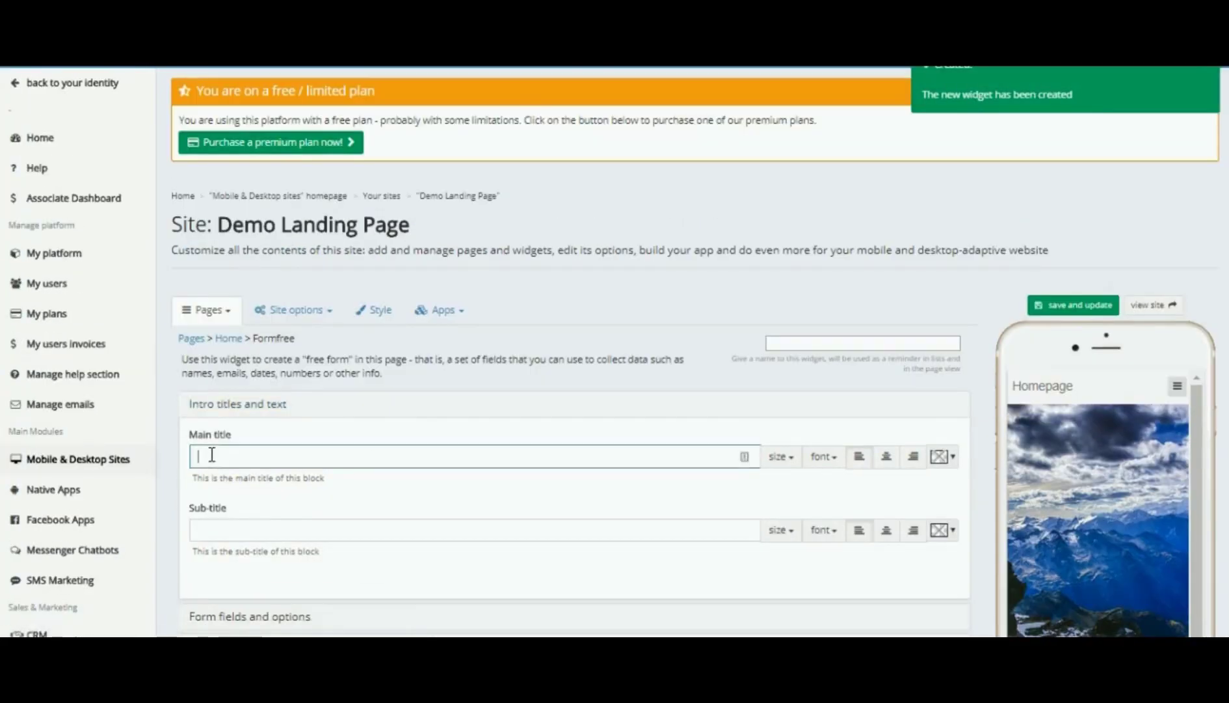
{"action": "type", "text": "Contact Me"}
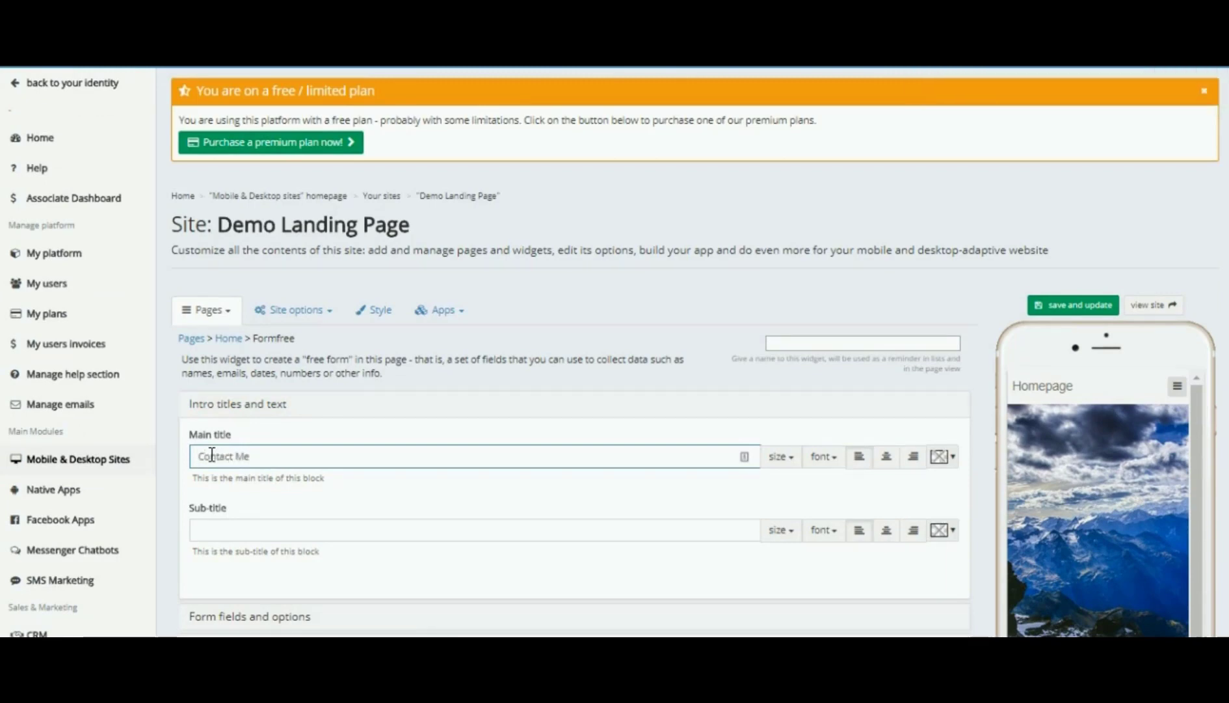
{"action": "type", "text": " For M"}
{"action": "type", "text": "Ore"}
{"action": "type", "text": "or"}
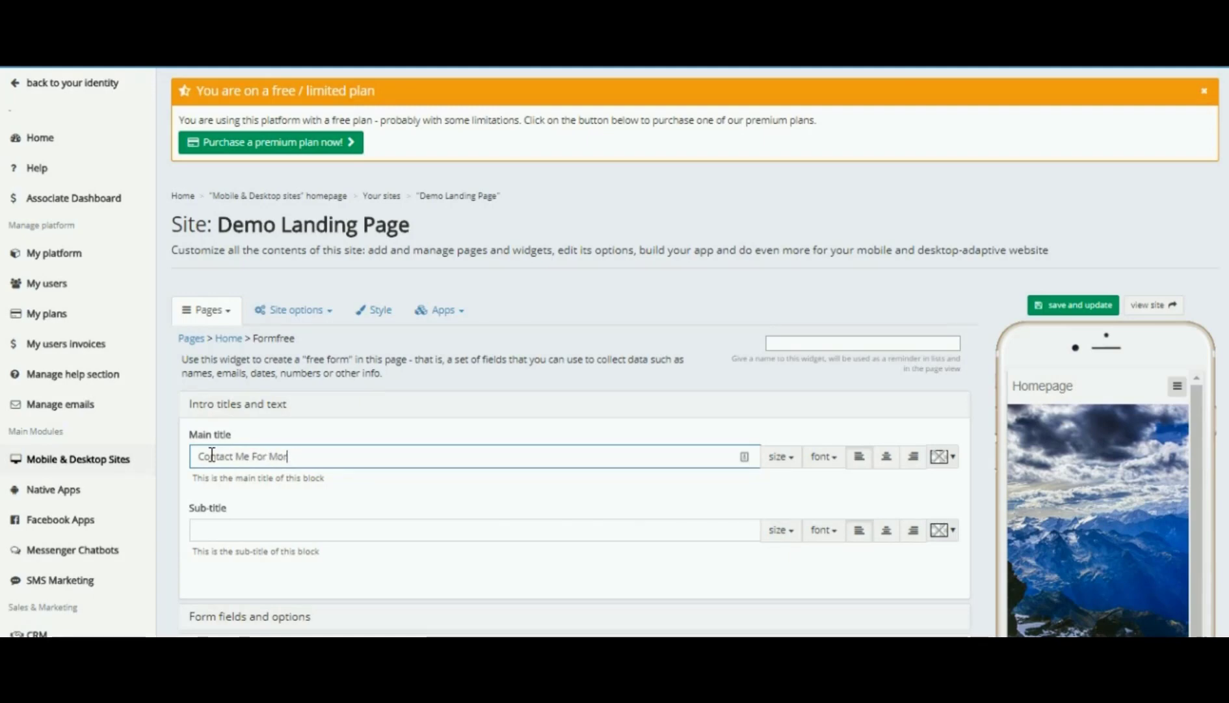
{"action": "type", "text": "e Info"}
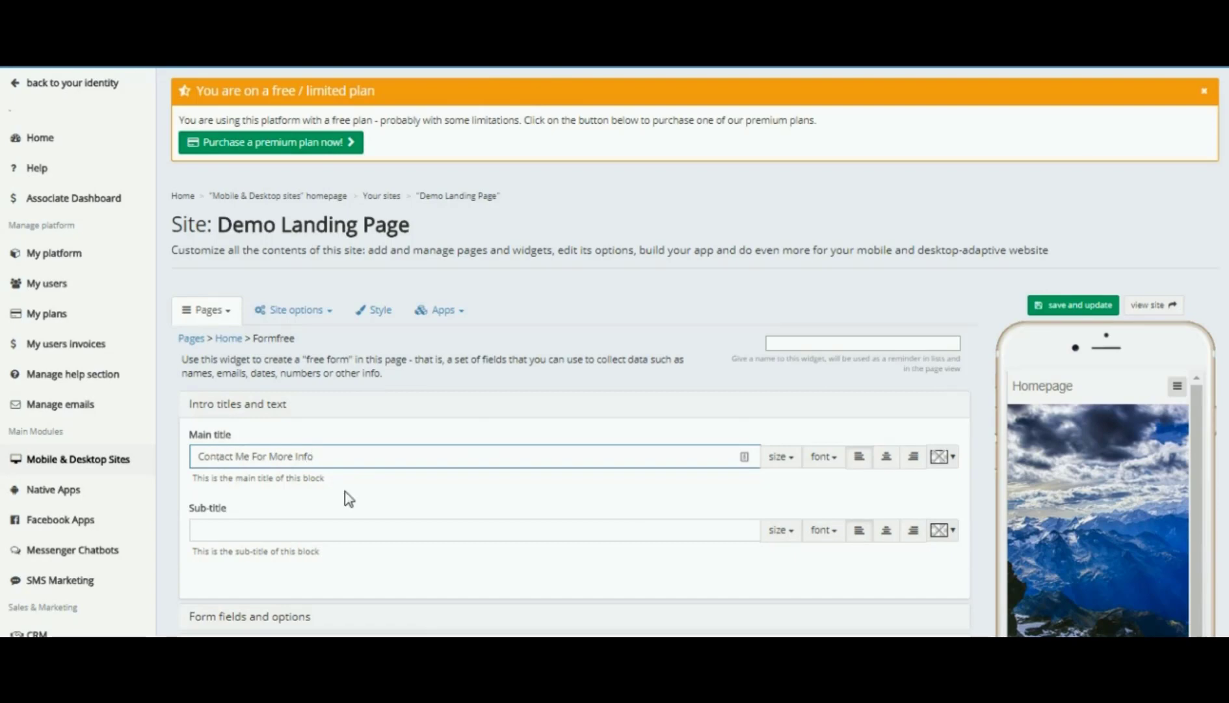
{"action": "scroll", "coordinate": [480, 497], "scroll_direction": "down", "scroll_amount": 2}
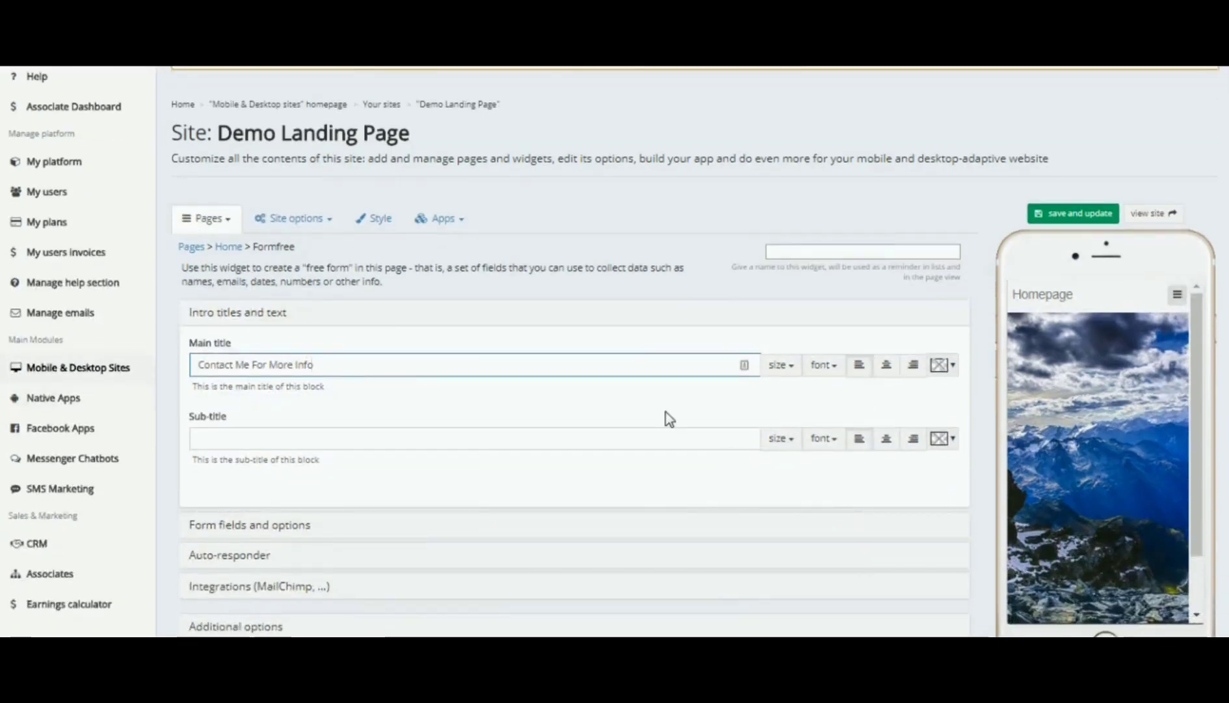
{"action": "scroll", "coordinate": [666, 417], "scroll_direction": "down", "scroll_amount": 4}
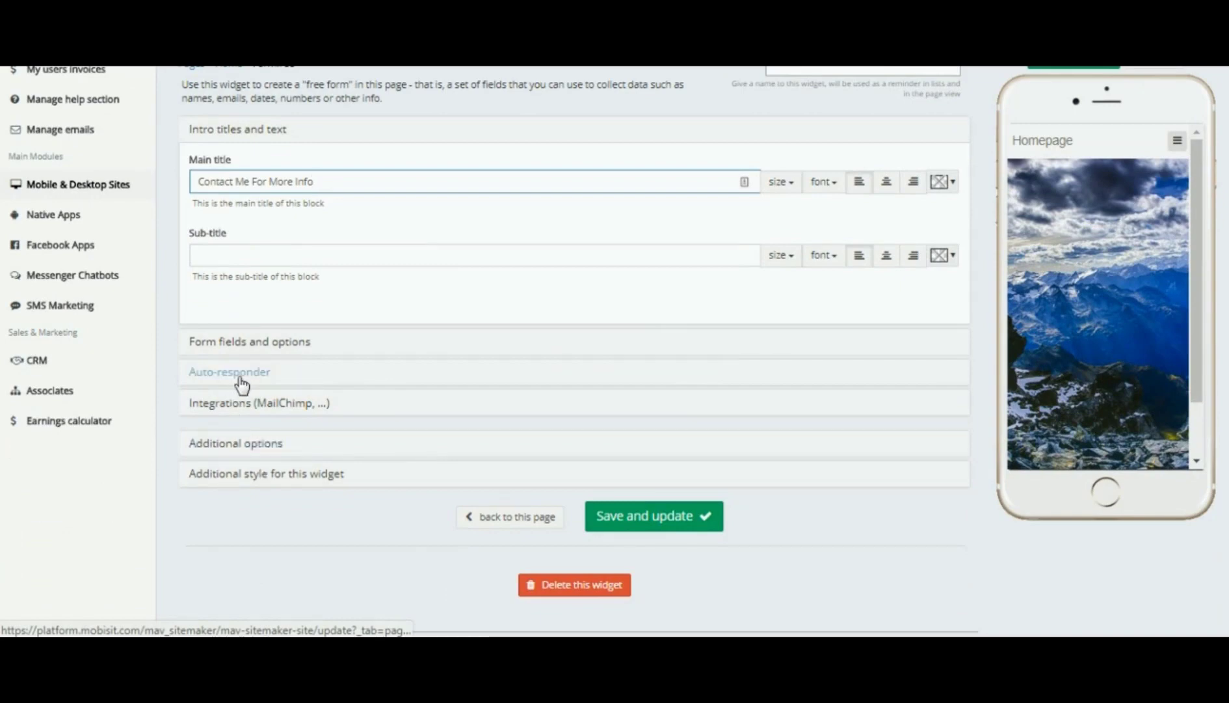
- Under Form fields and options, create a field labelled 'Name' of type text field and save it
{"action": "left_click", "coordinate": [245, 345]}
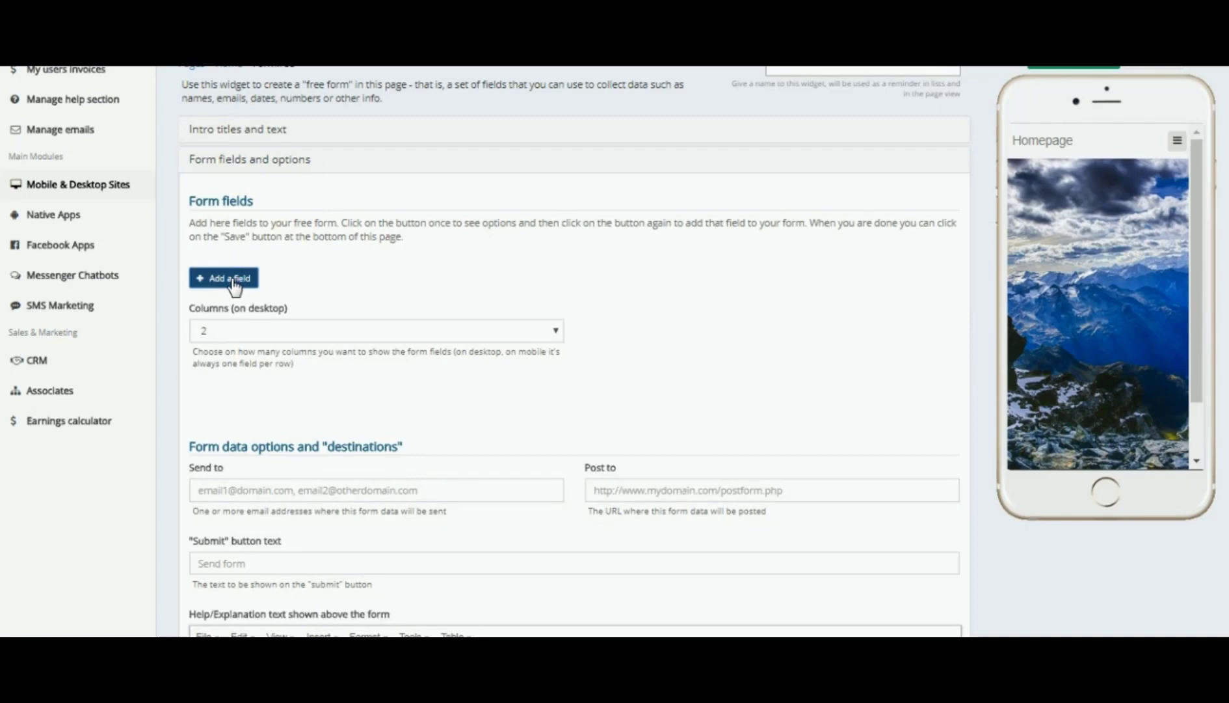
{"action": "left_click", "coordinate": [233, 280]}
{"action": "left_click", "coordinate": [222, 312]}
{"action": "type", "text": "N"}
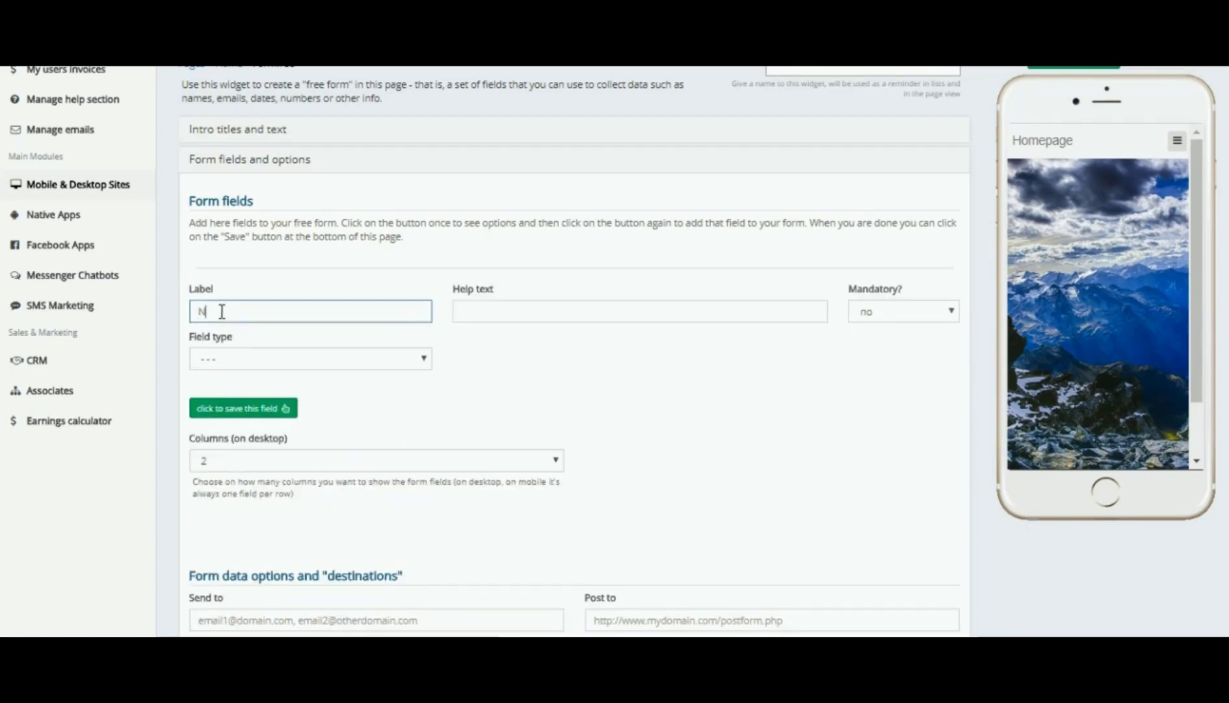
{"action": "type", "text": "ame"}
{"action": "left_click", "coordinate": [426, 359]}
{"action": "left_click", "coordinate": [243, 395]}
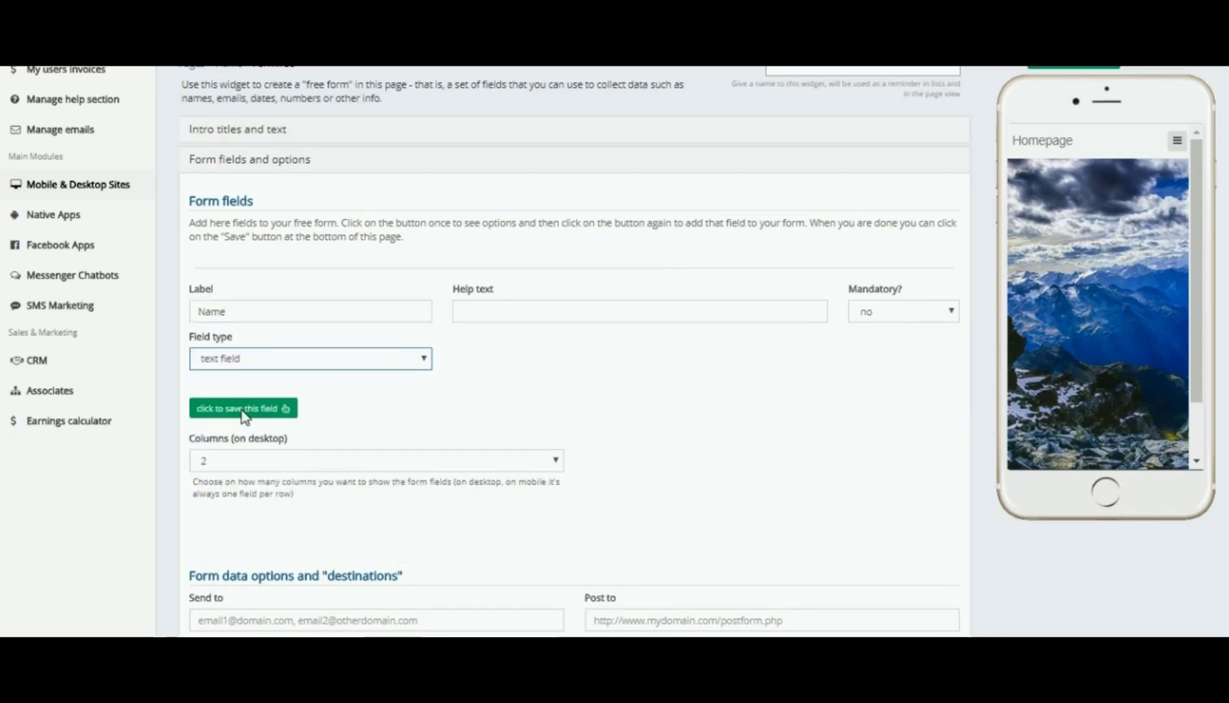
{"action": "left_click", "coordinate": [226, 411]}
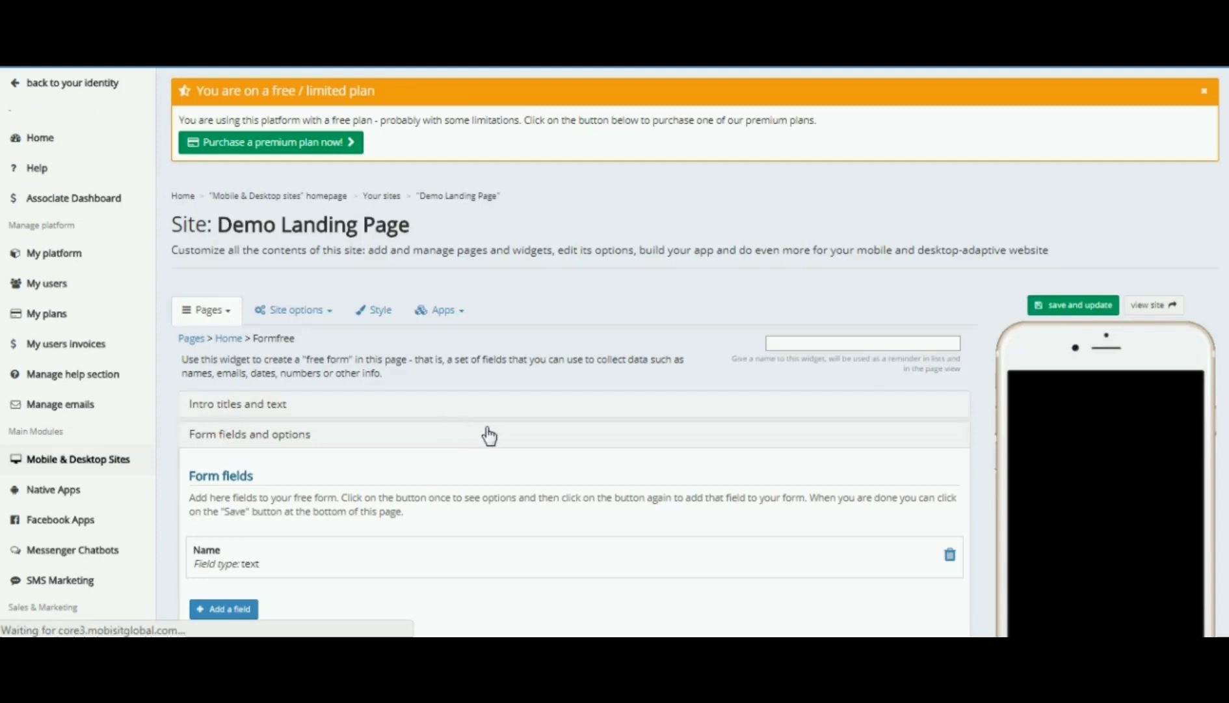
{"action": "scroll", "coordinate": [489, 434], "scroll_direction": "down", "scroll_amount": 4}
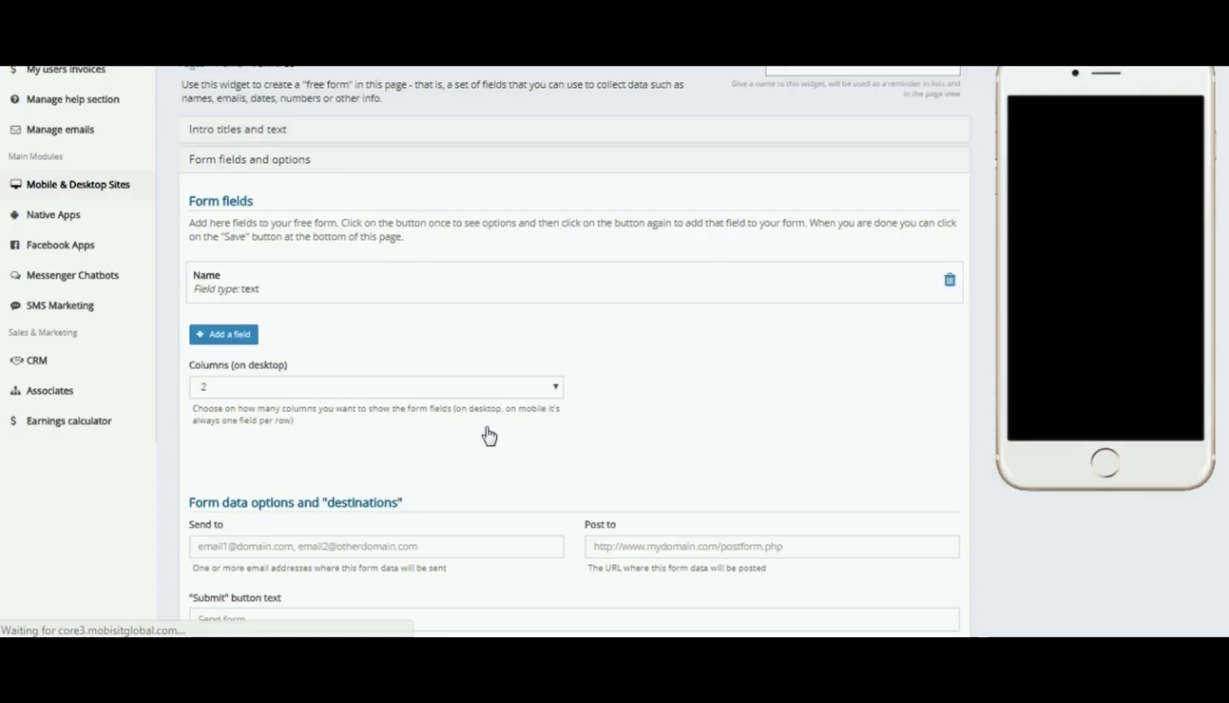
{"action": "left_click", "coordinate": [226, 337]}
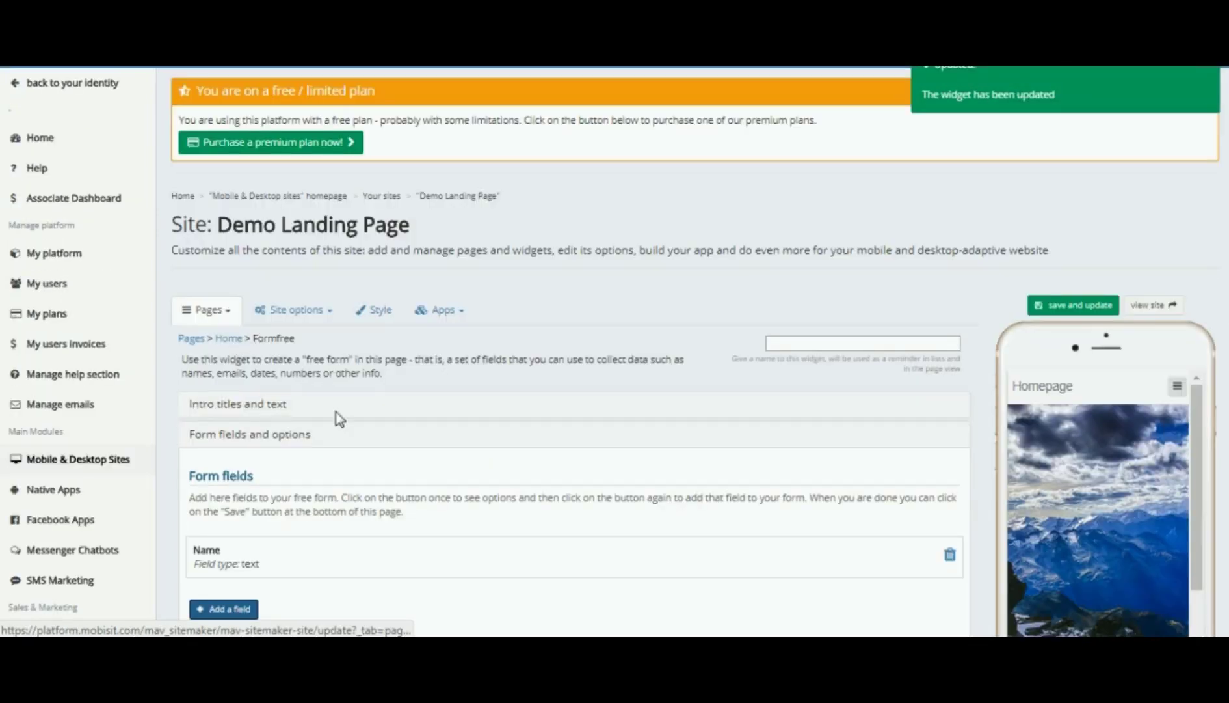
{"action": "scroll", "coordinate": [336, 412], "scroll_direction": "down", "scroll_amount": 2}
{"action": "scroll", "coordinate": [337, 412], "scroll_direction": "down", "scroll_amount": 2}
- Create a field labelled 'Email' of type email field, set Mandatory to yes, and save it
{"action": "left_click", "coordinate": [225, 340]}
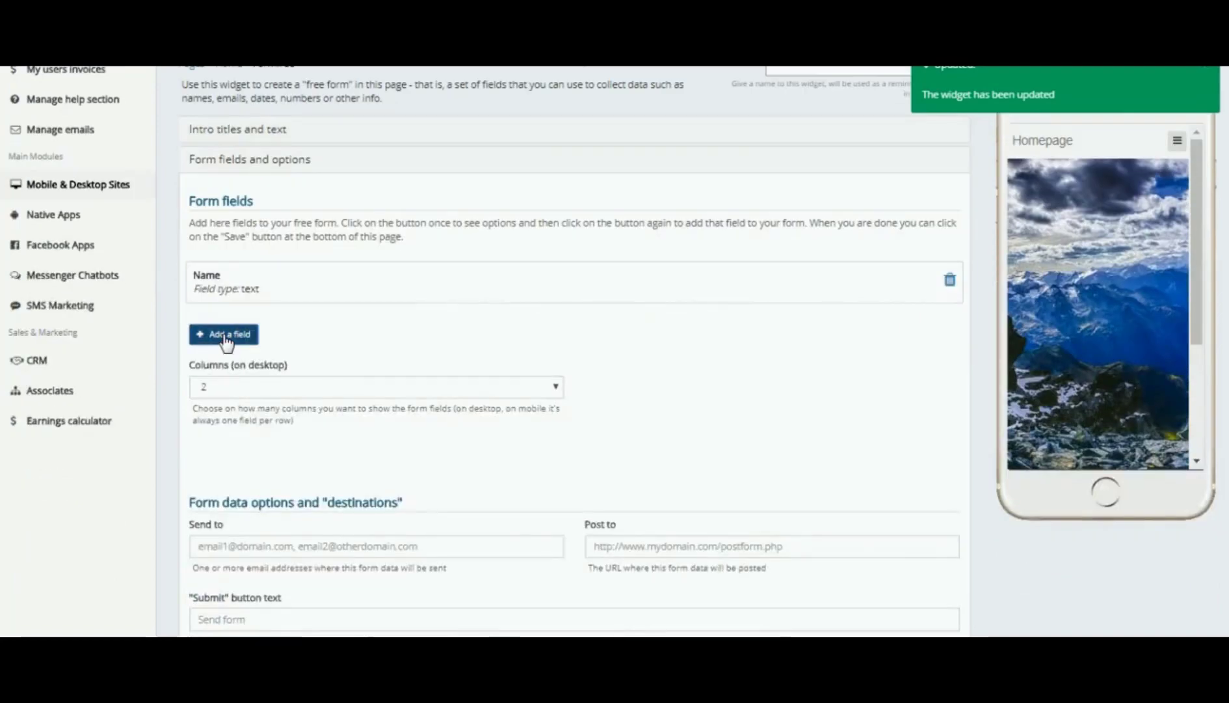
{"action": "left_click", "coordinate": [215, 367]}
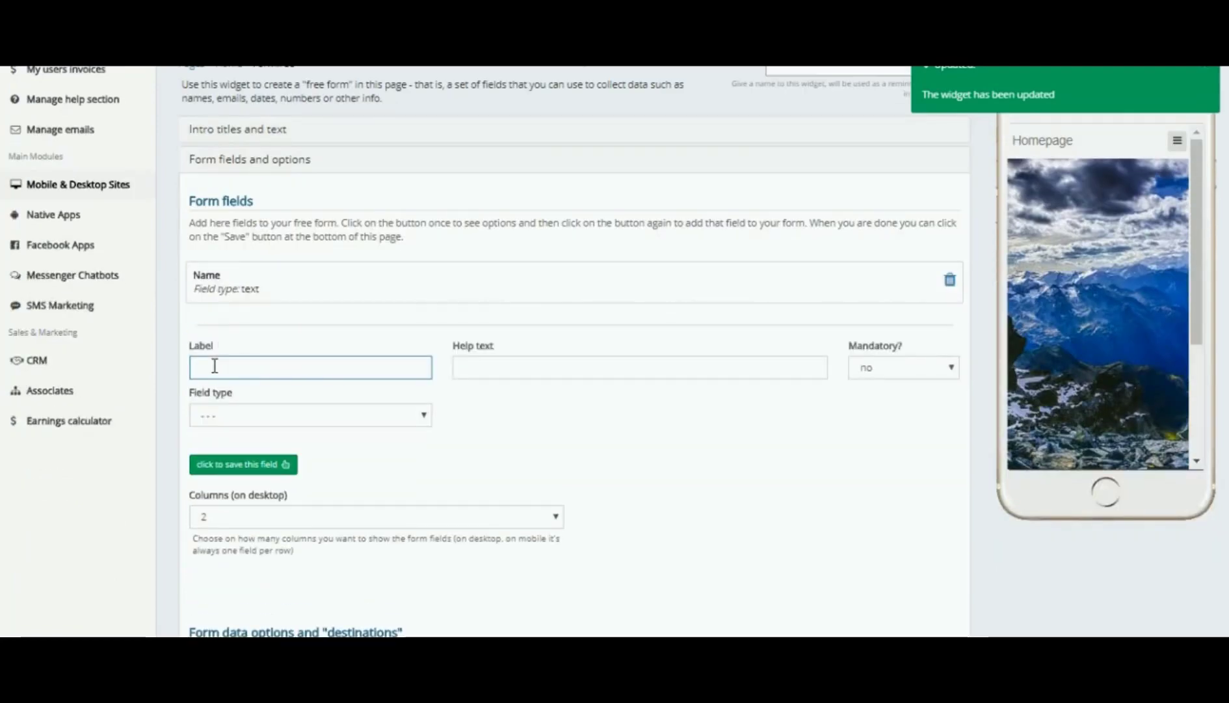
{"action": "type", "text": "Email"}
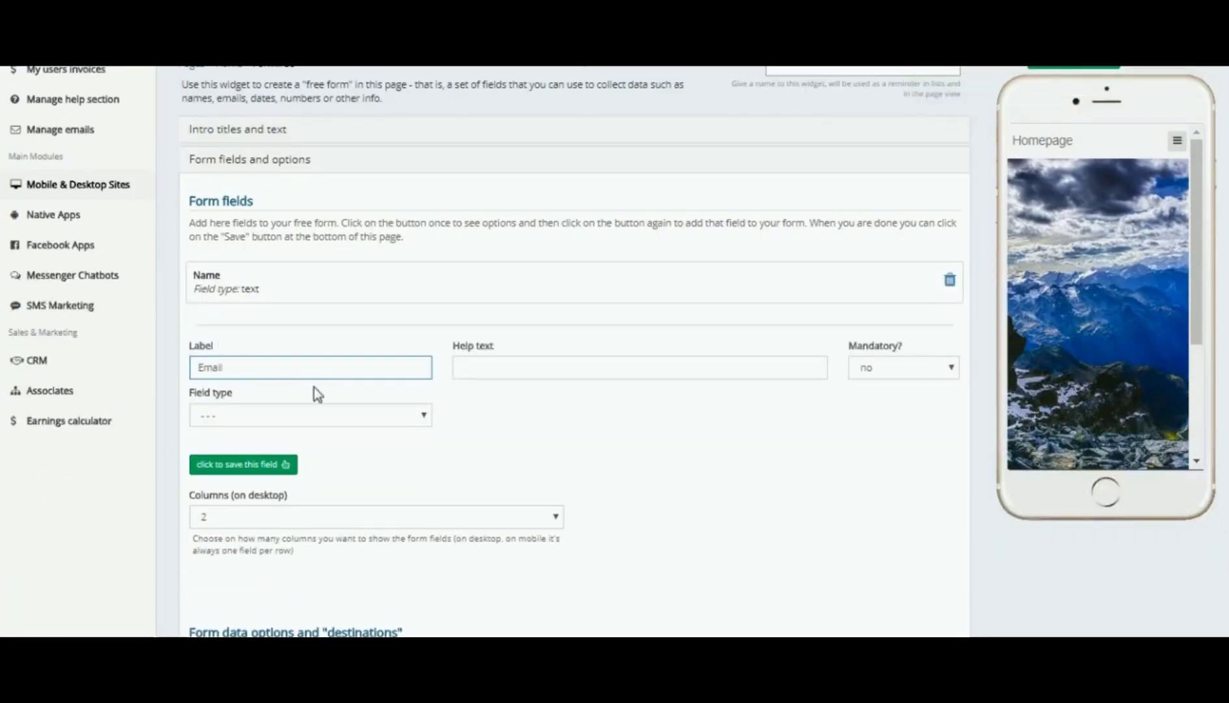
{"action": "left_click", "coordinate": [426, 415]}
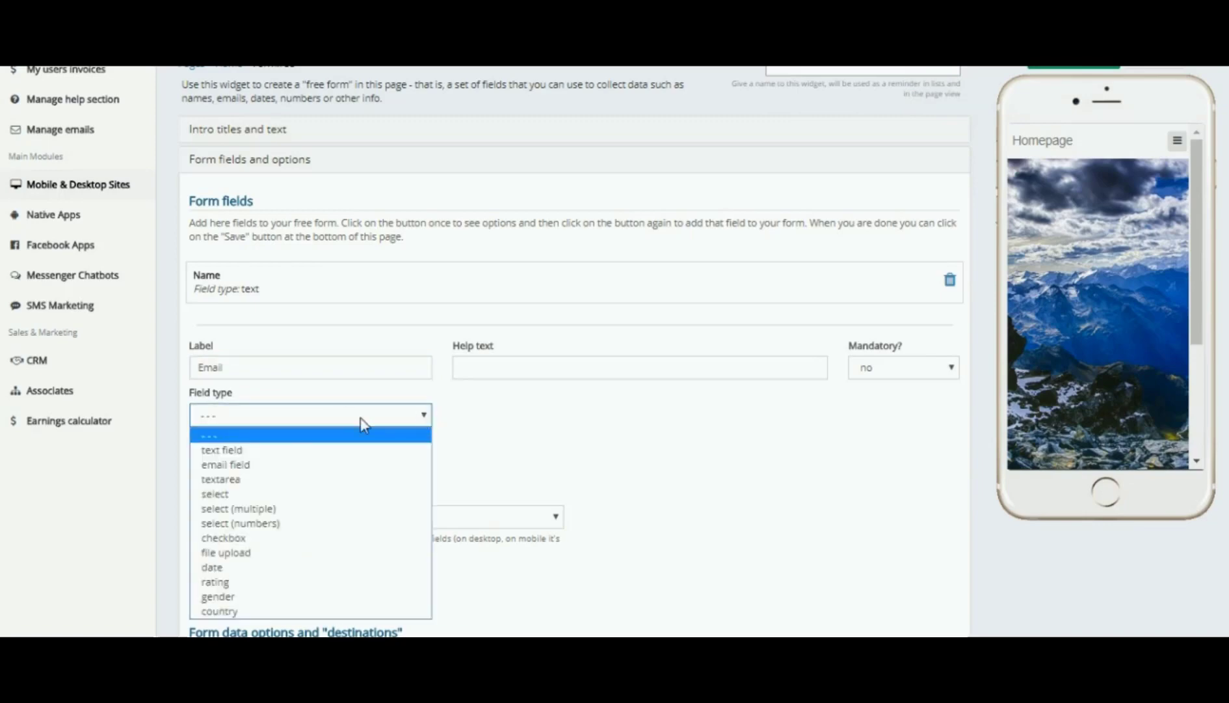
{"action": "left_click", "coordinate": [255, 467]}
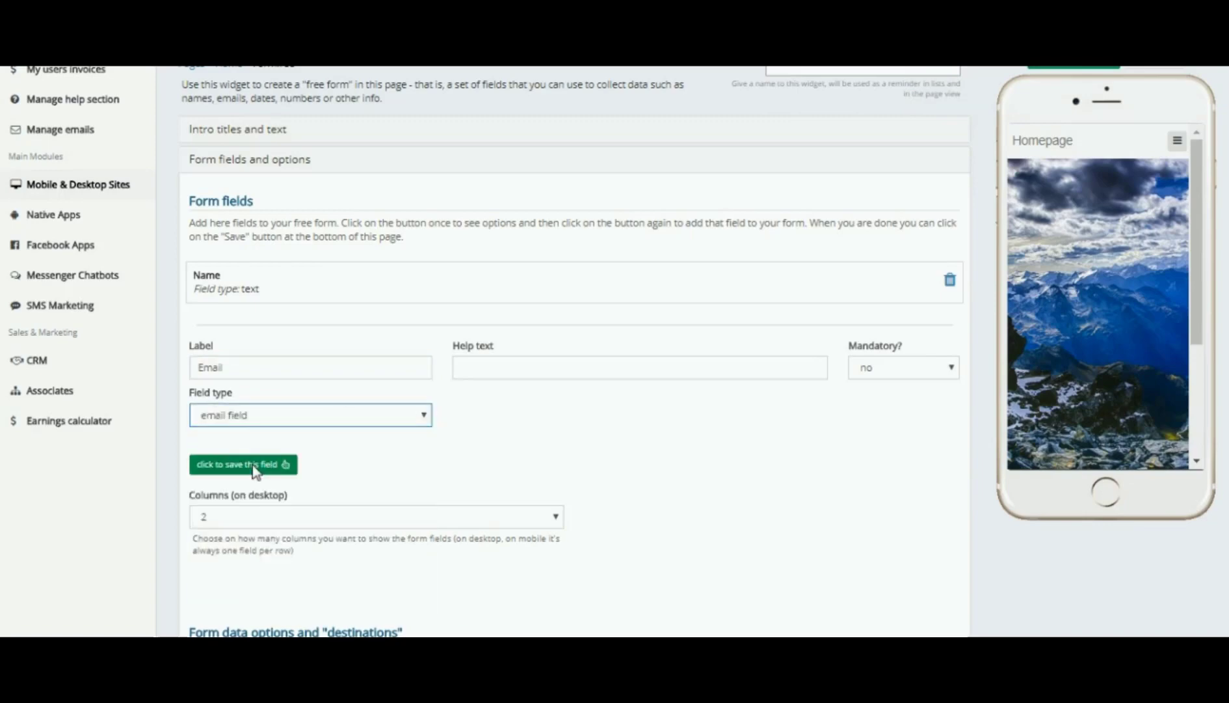
{"action": "left_click", "coordinate": [953, 371]}
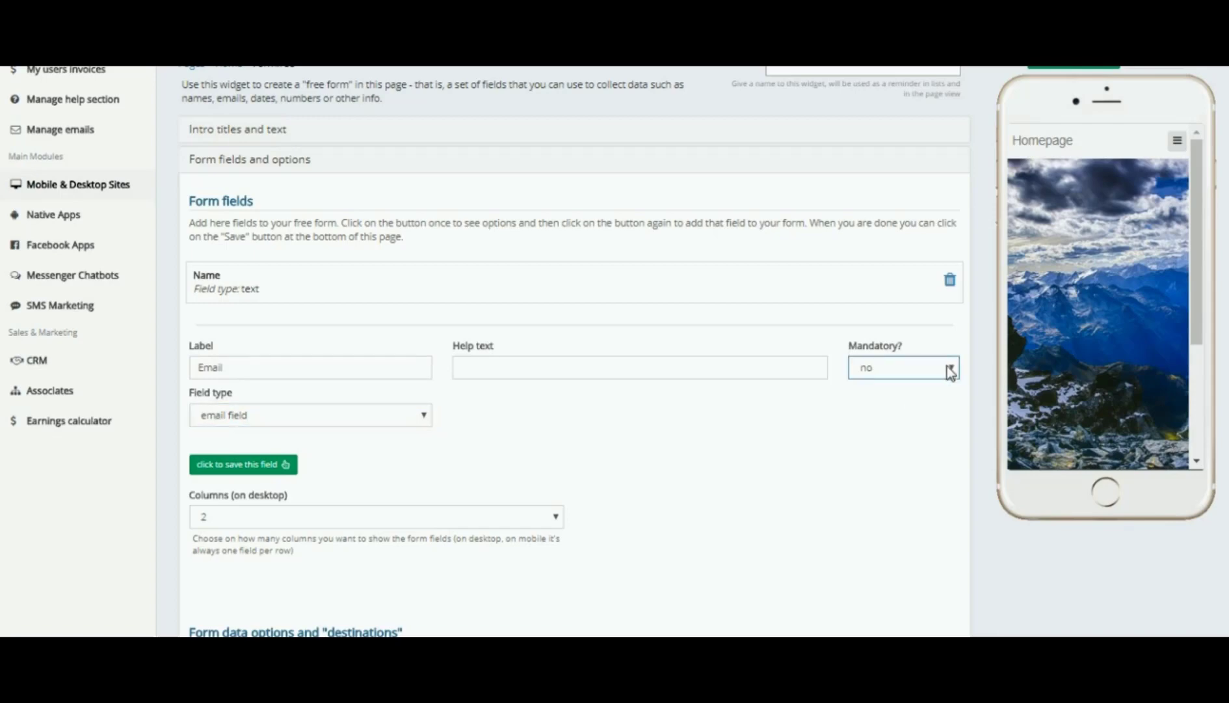
{"action": "left_click", "coordinate": [954, 371]}
{"action": "left_click", "coordinate": [869, 404]}
{"action": "left_click", "coordinate": [245, 468]}
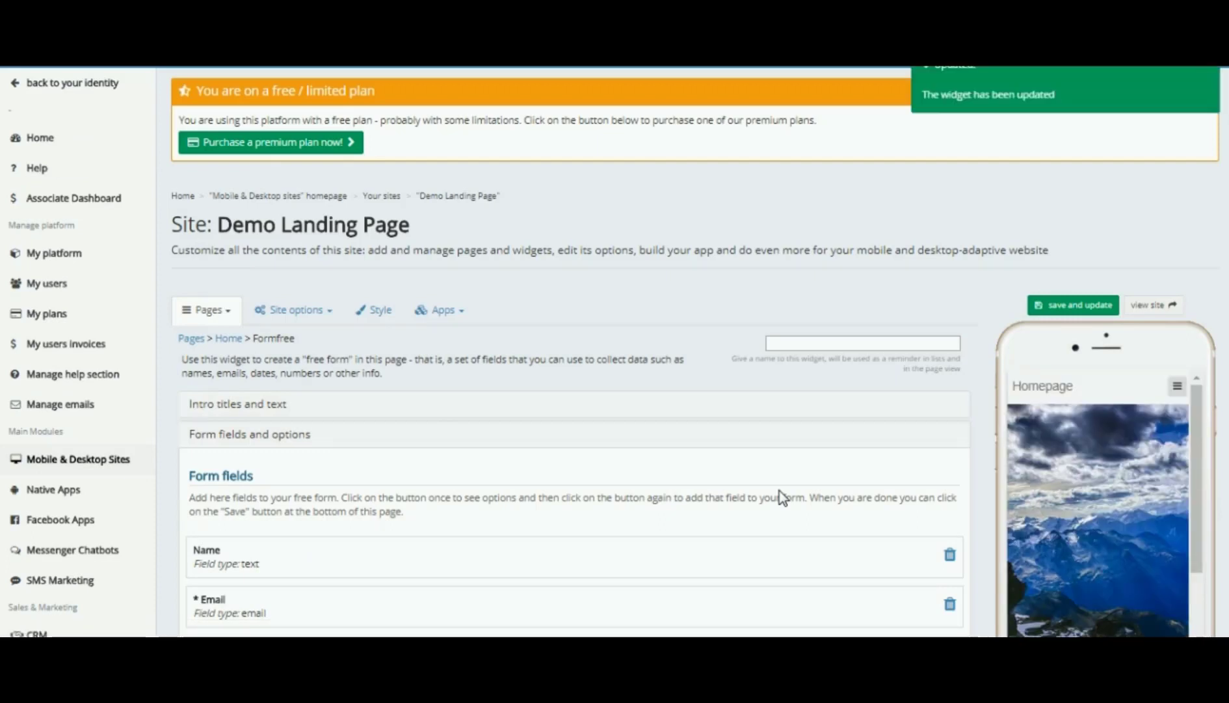
- In Site options > Site Header, turn on 'Manually manage the header menu?'
{"action": "mouse_move", "coordinate": [1057, 391]}
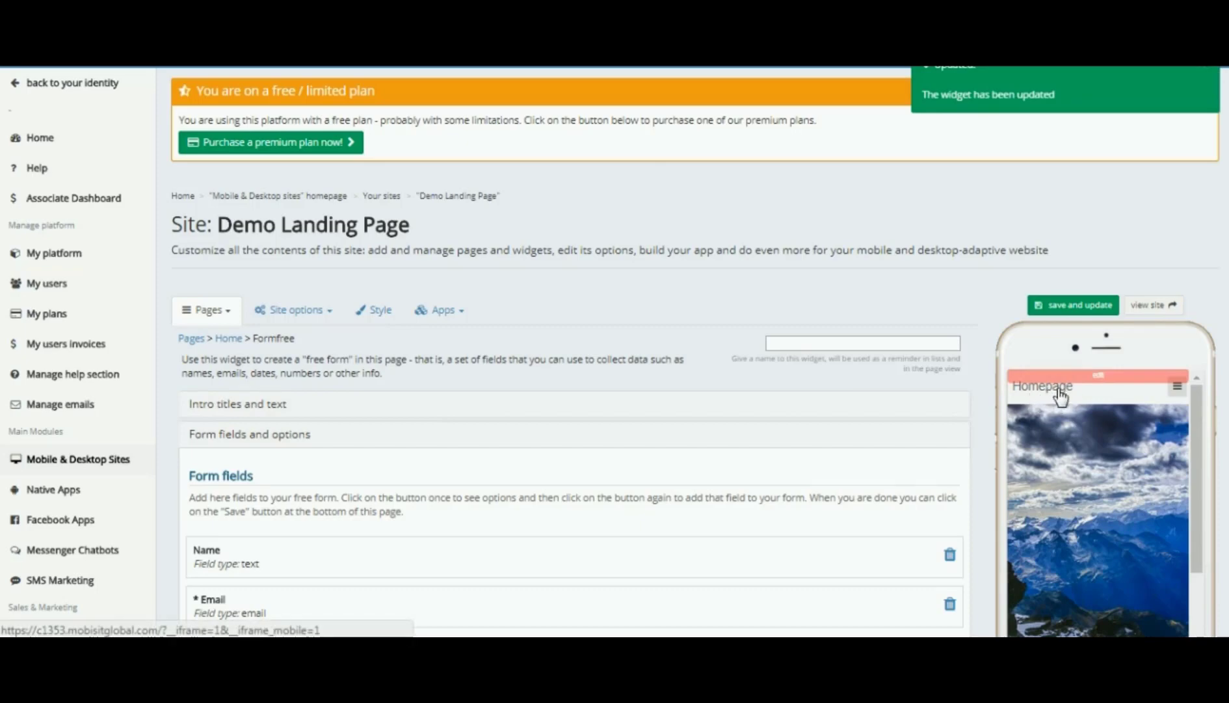
{"action": "left_click", "coordinate": [306, 310]}
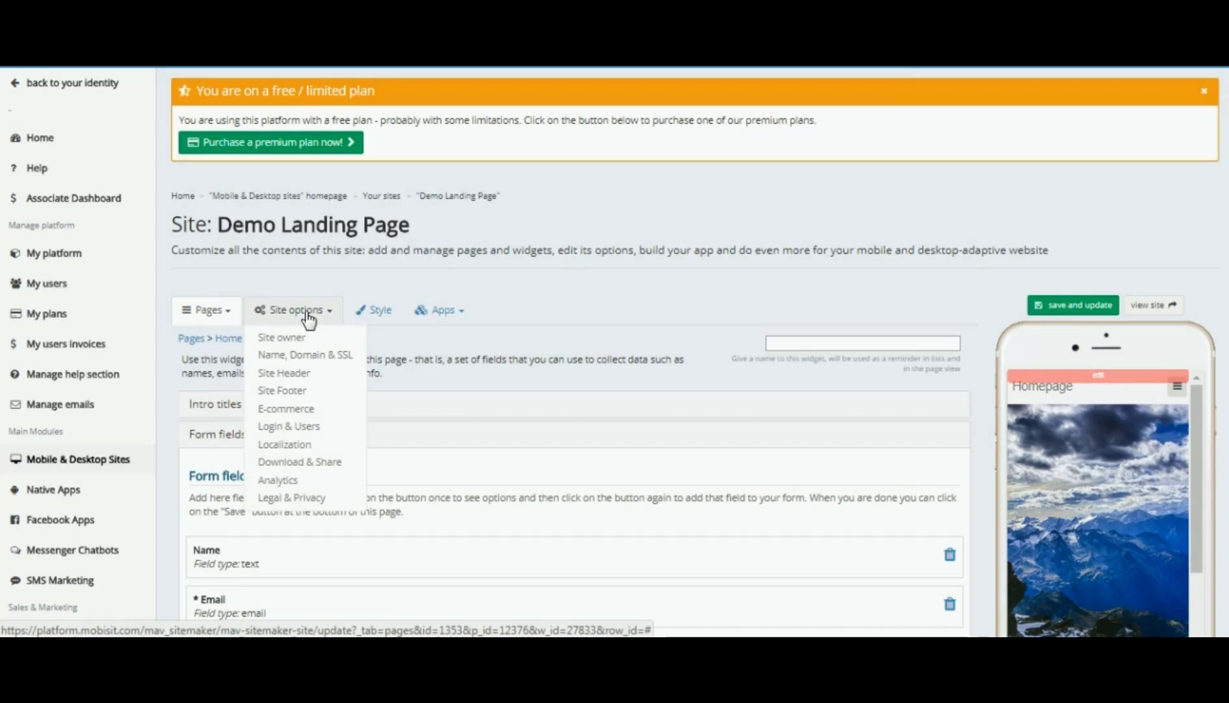
{"action": "left_click", "coordinate": [300, 374]}
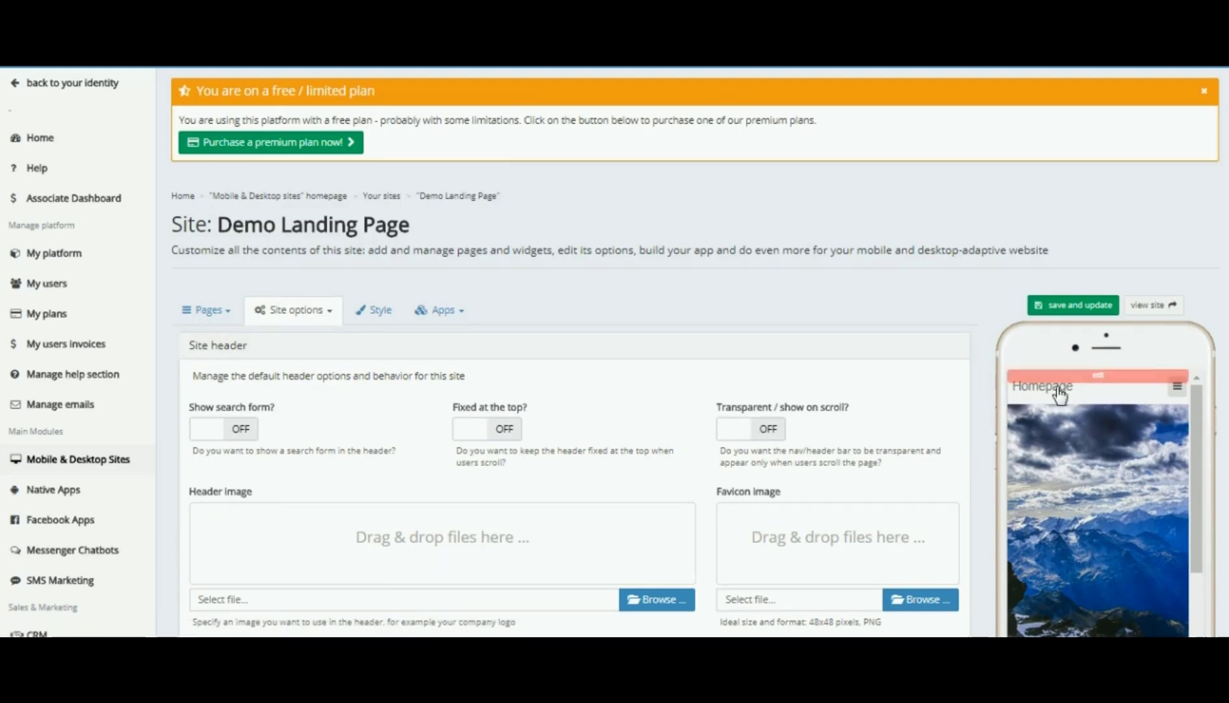
{"action": "scroll", "coordinate": [983, 387], "scroll_direction": "down", "scroll_amount": 3}
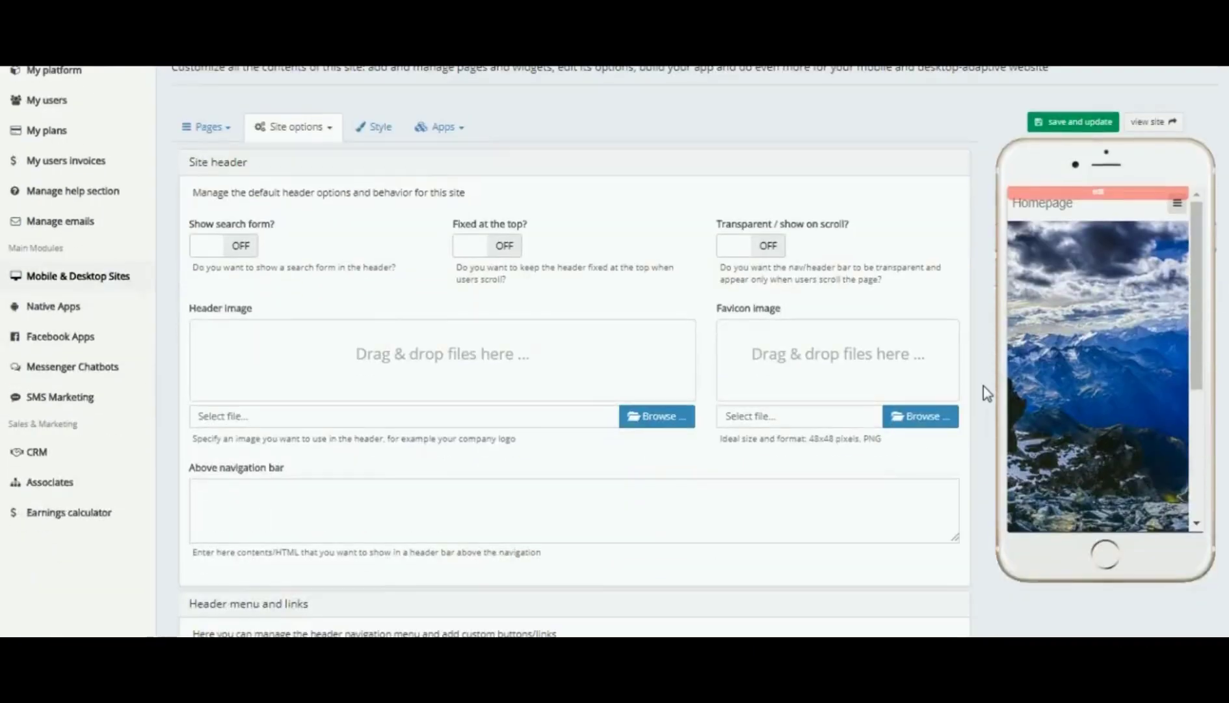
{"action": "scroll", "coordinate": [830, 366], "scroll_direction": "down", "scroll_amount": 3}
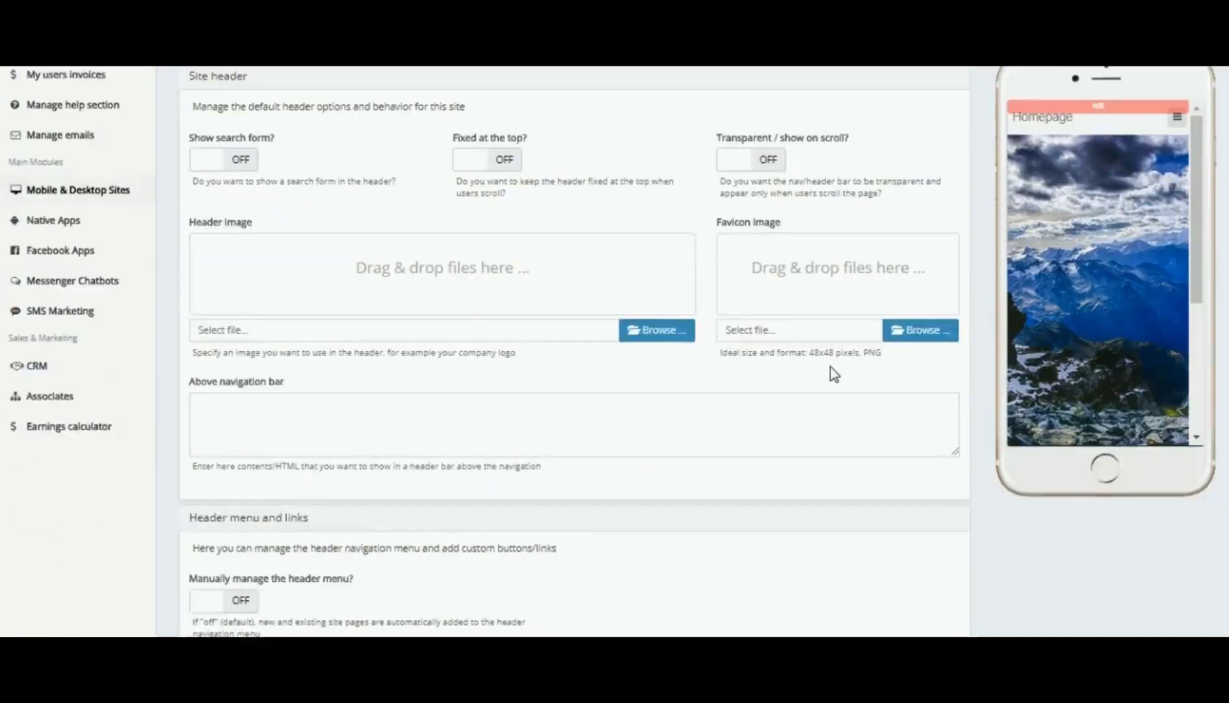
{"action": "scroll", "coordinate": [835, 374], "scroll_direction": "down", "scroll_amount": 2}
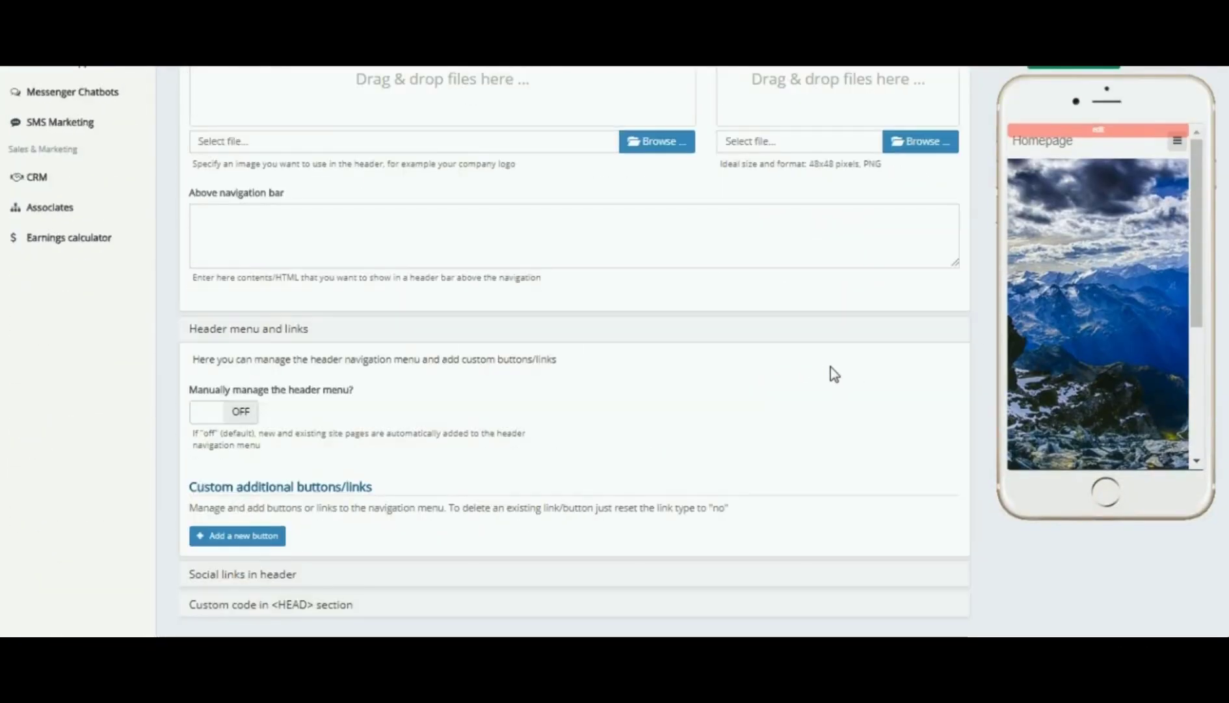
{"action": "left_click", "coordinate": [247, 412]}
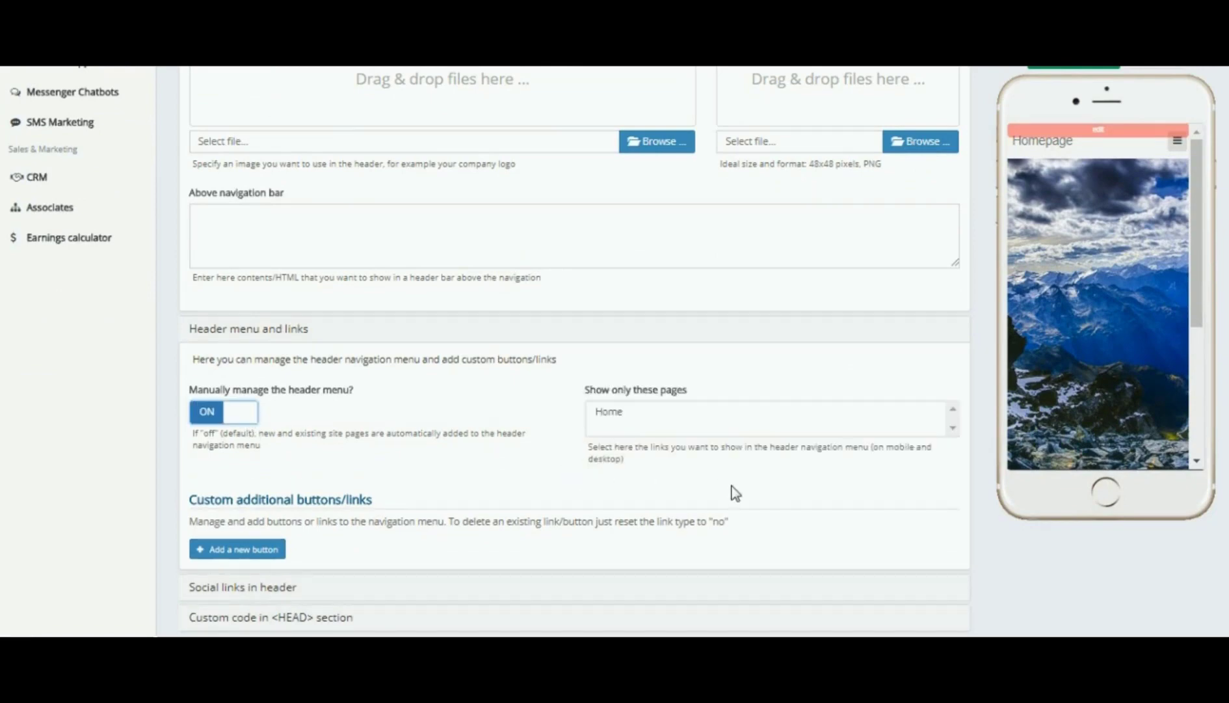
- Save and update the site options, then view the live site
{"action": "scroll", "coordinate": [738, 492], "scroll_direction": "down", "scroll_amount": 3}
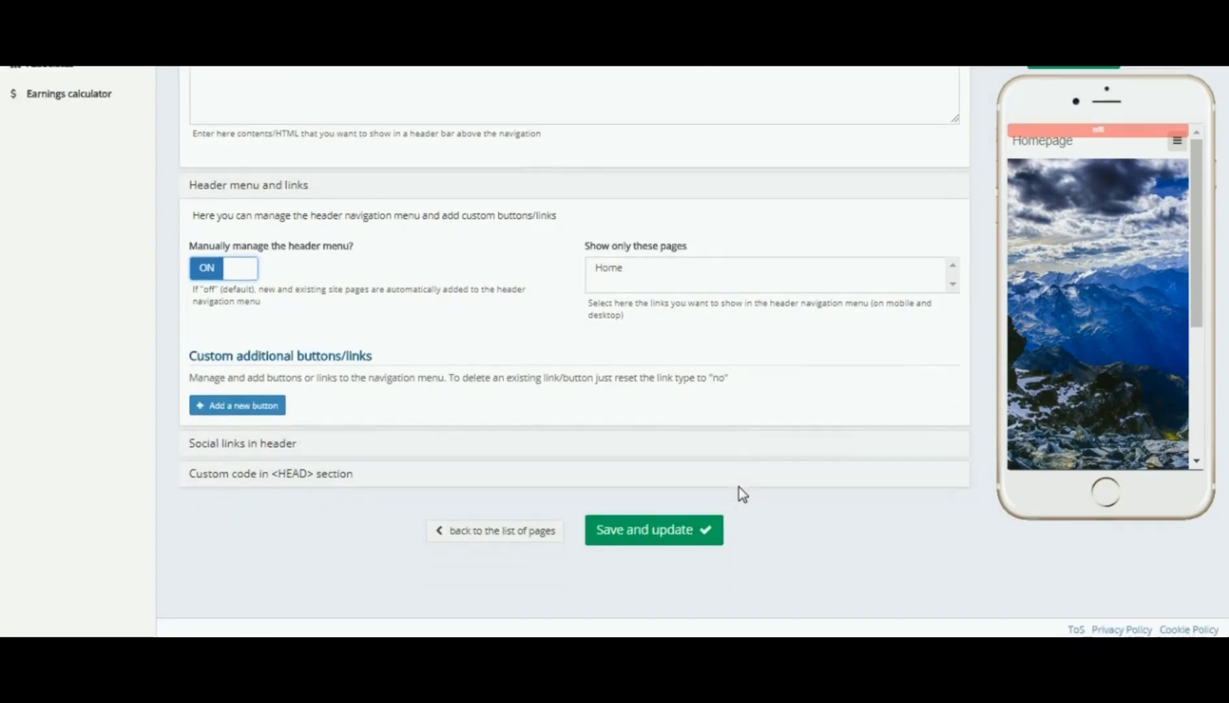
{"action": "left_click", "coordinate": [652, 541]}
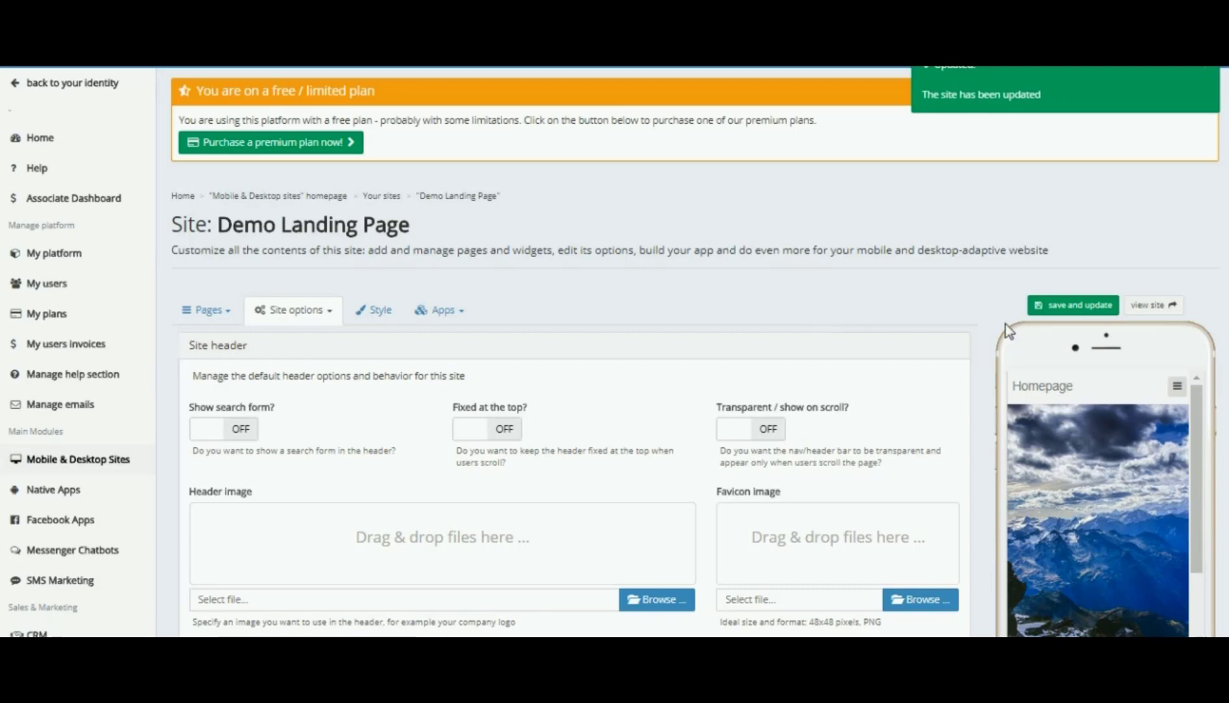
{"action": "left_click", "coordinate": [1145, 315]}
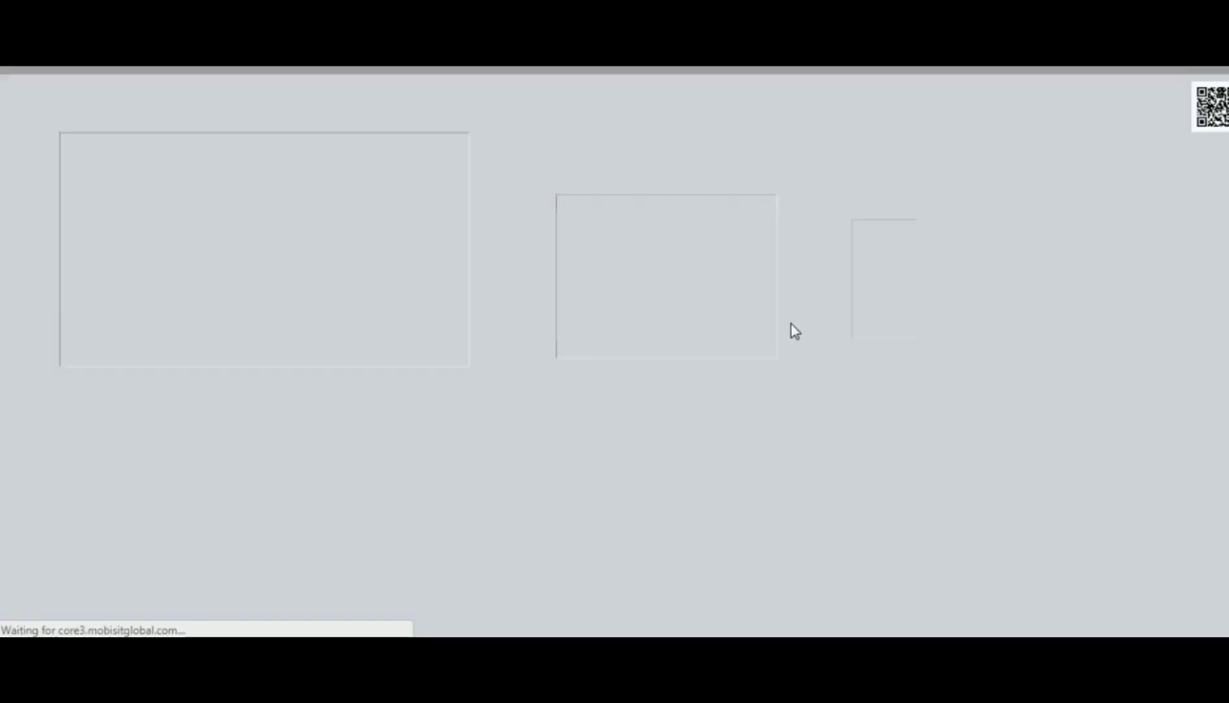